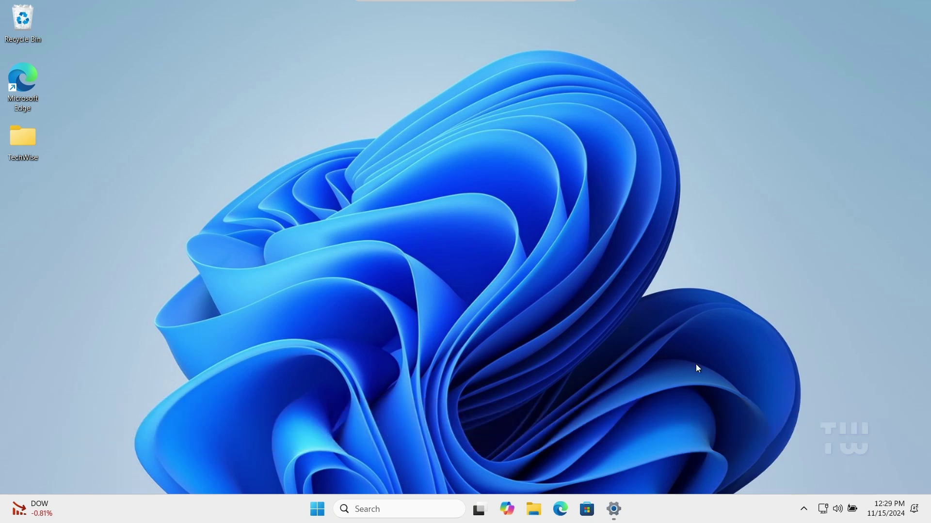
Step: Open Settings from the Start right-click menu and go to Privacy & security > General
right_click(322, 513)
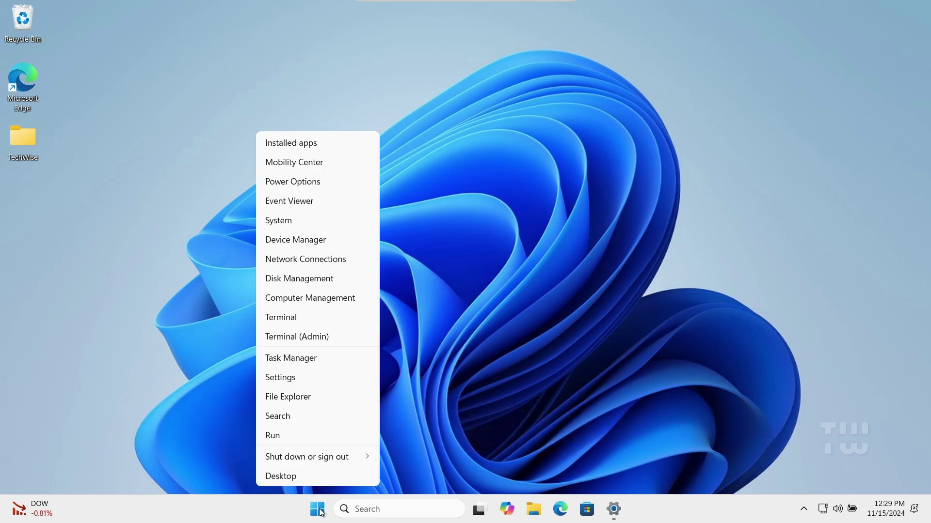
left_click(328, 381)
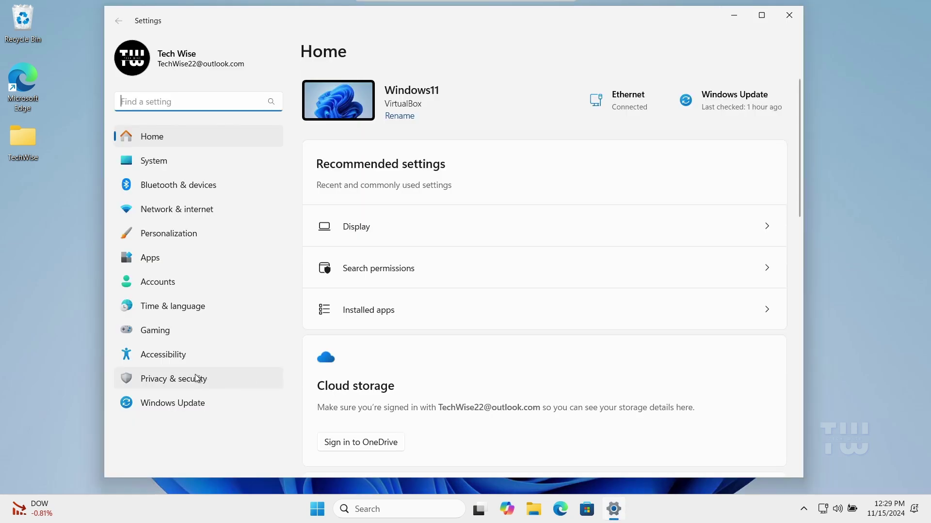
left_click(208, 378)
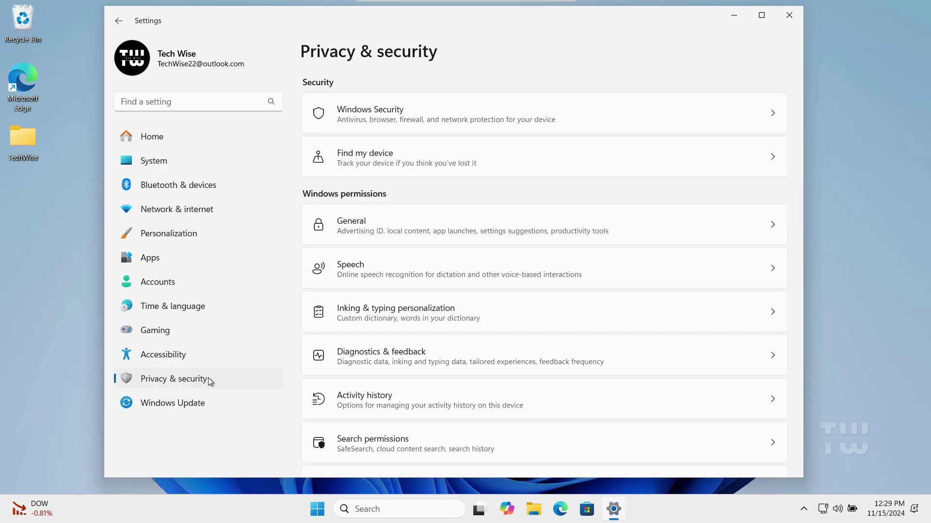
left_click(430, 231)
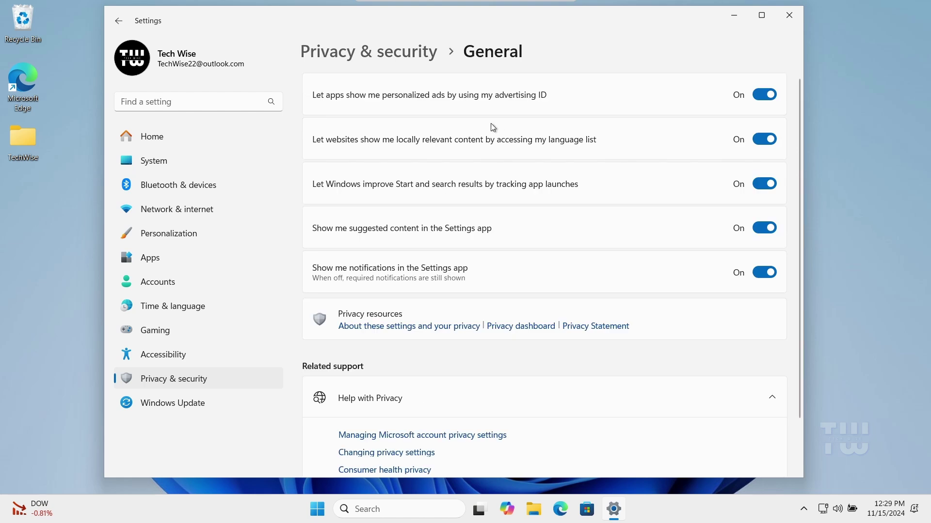
Step: Switch Off advertising ID, language list access, app-launch tracking, suggested content and Settings notifications
left_click(775, 97)
left_click(771, 140)
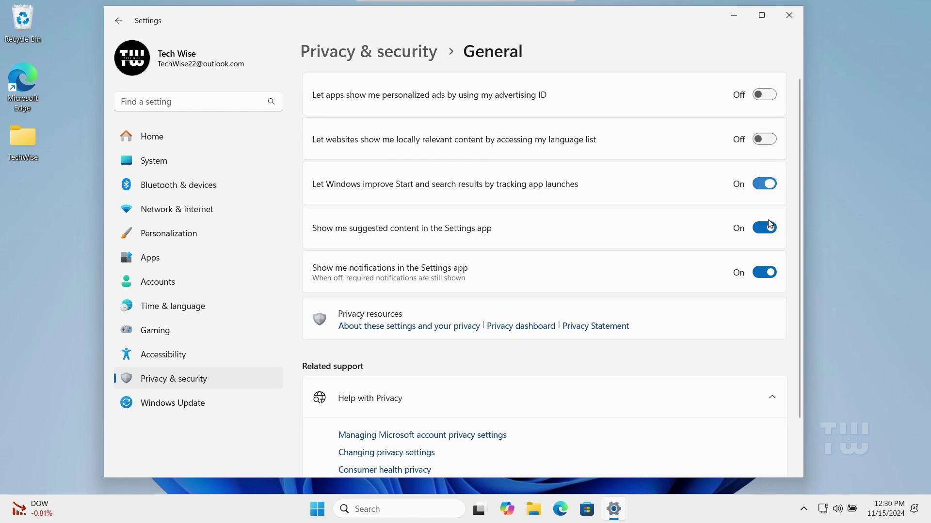
left_click(768, 185)
left_click(769, 228)
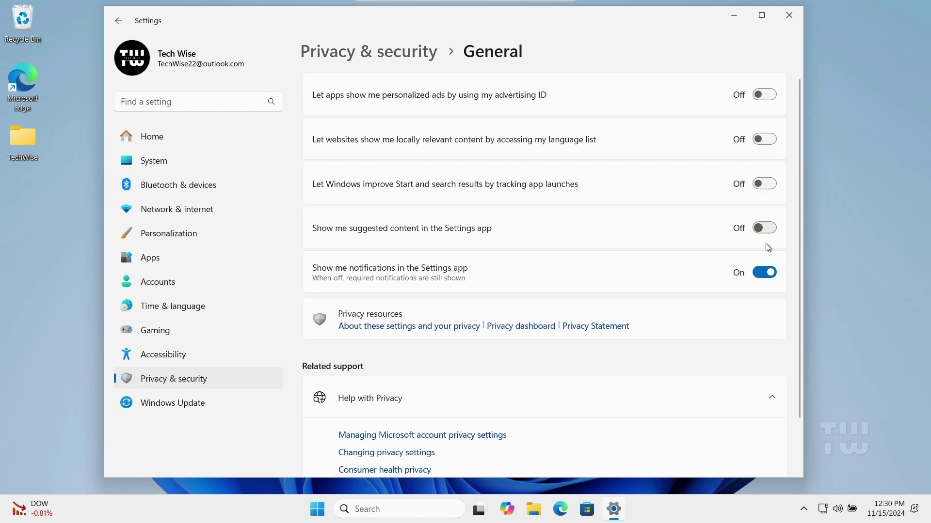
left_click(766, 280)
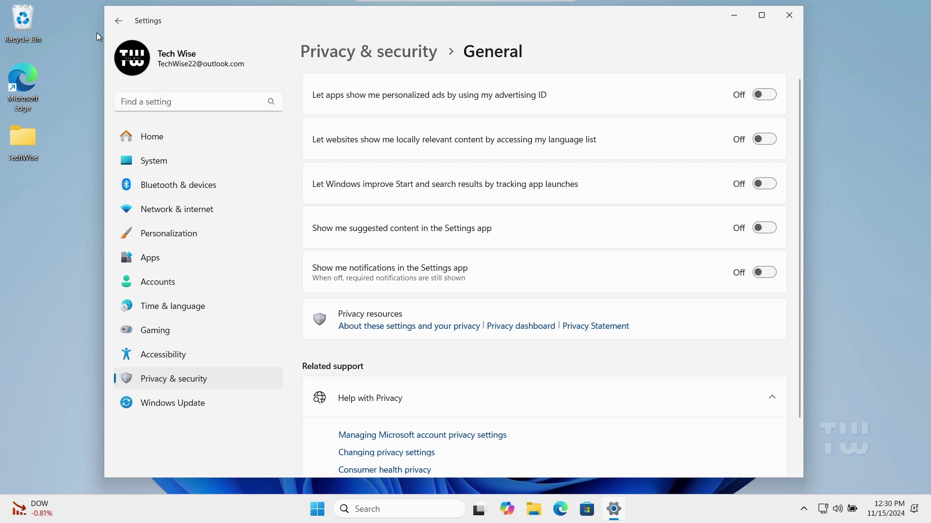
Step: Turn off online speech recognition and the custom inking and typing dictionary
left_click(119, 23)
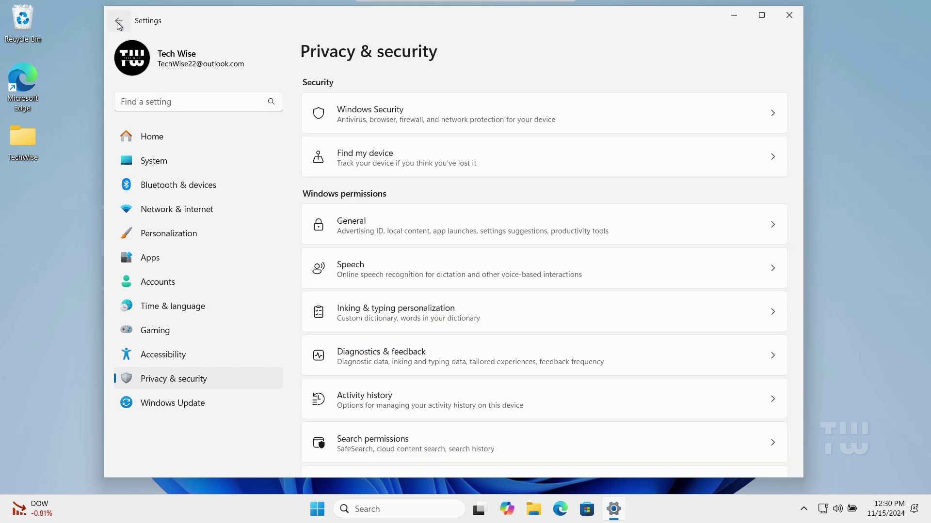
left_click(433, 275)
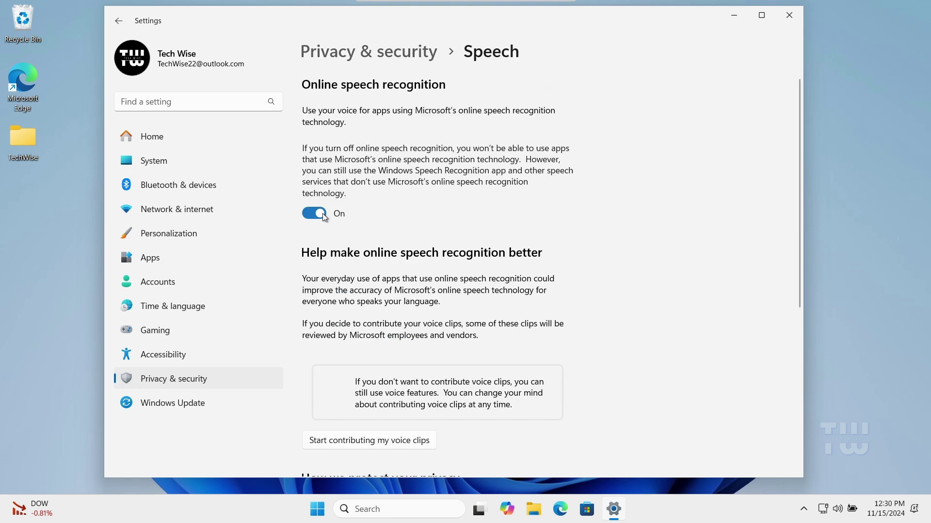
left_click(322, 215)
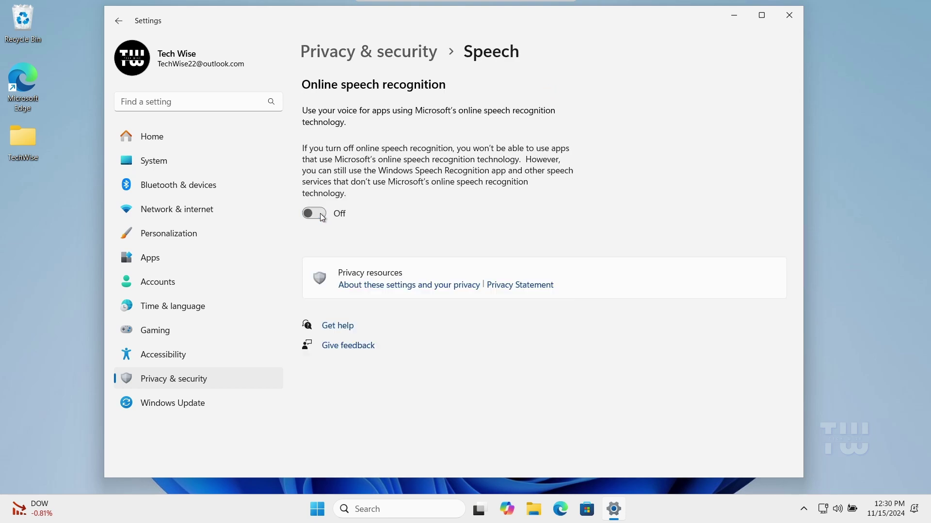
left_click(117, 21)
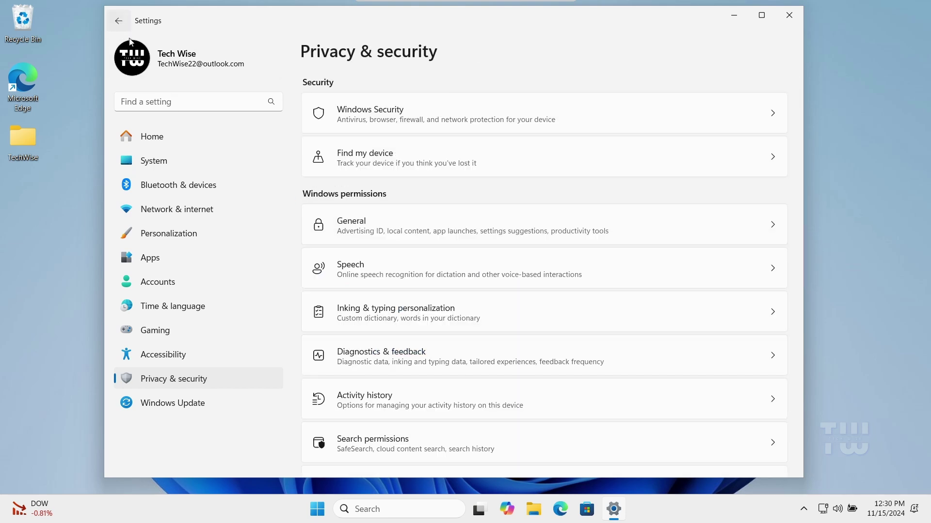
left_click(391, 316)
left_click(763, 137)
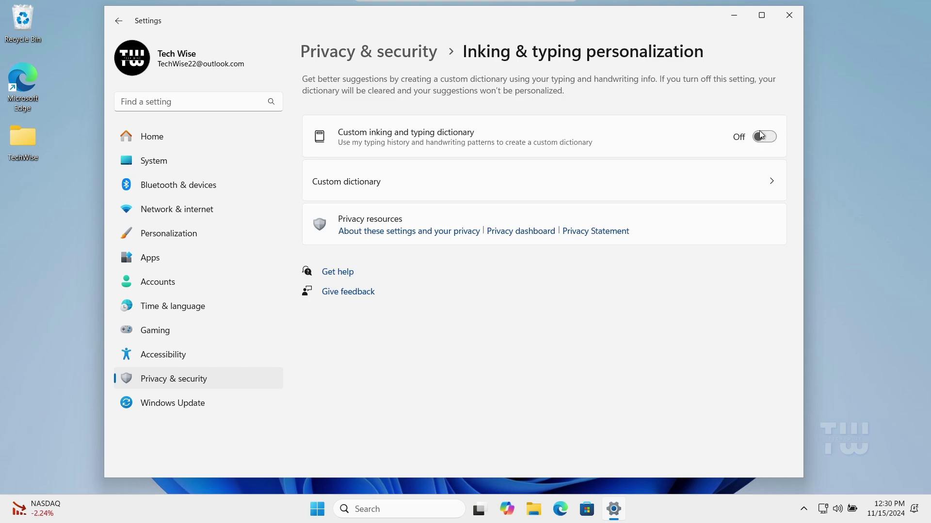
Step: Turn off optional diagnostic data and storing activity history on this device
left_click(120, 25)
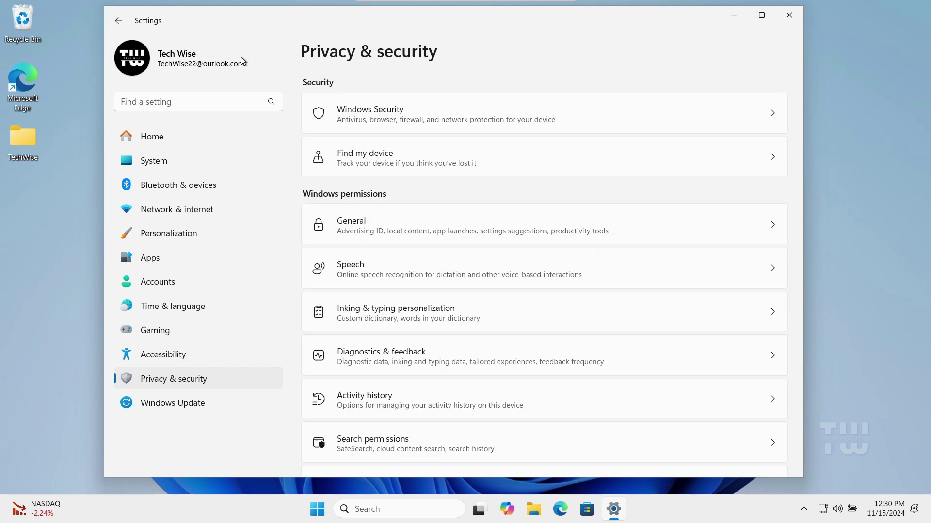
left_click(436, 363)
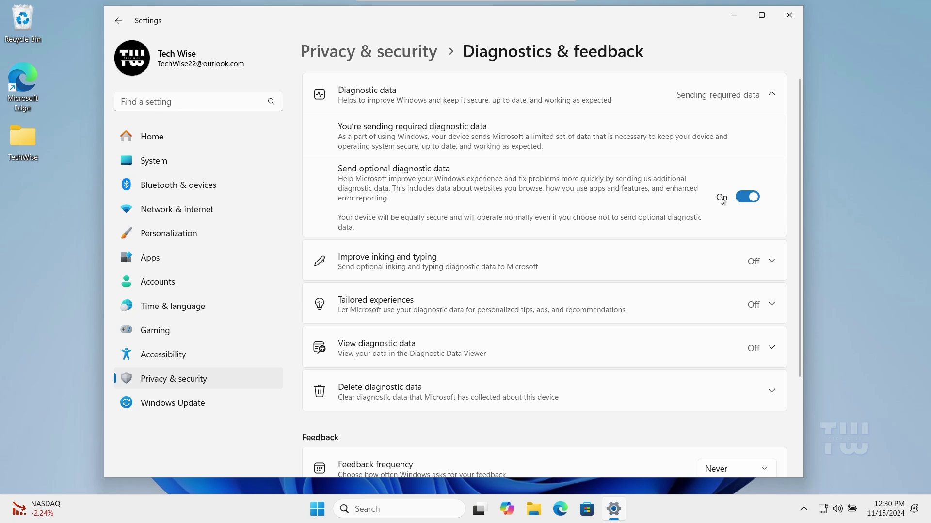
left_click(748, 198)
left_click(120, 21)
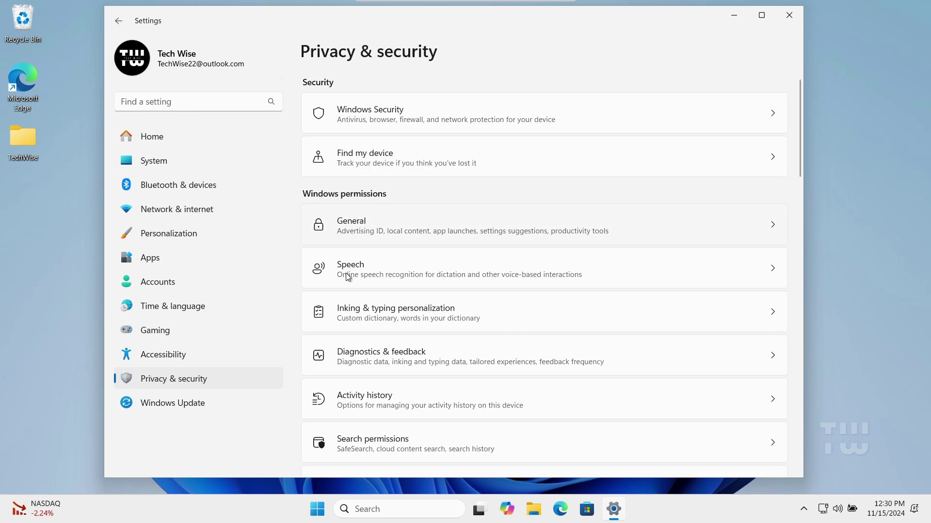
left_click(563, 399)
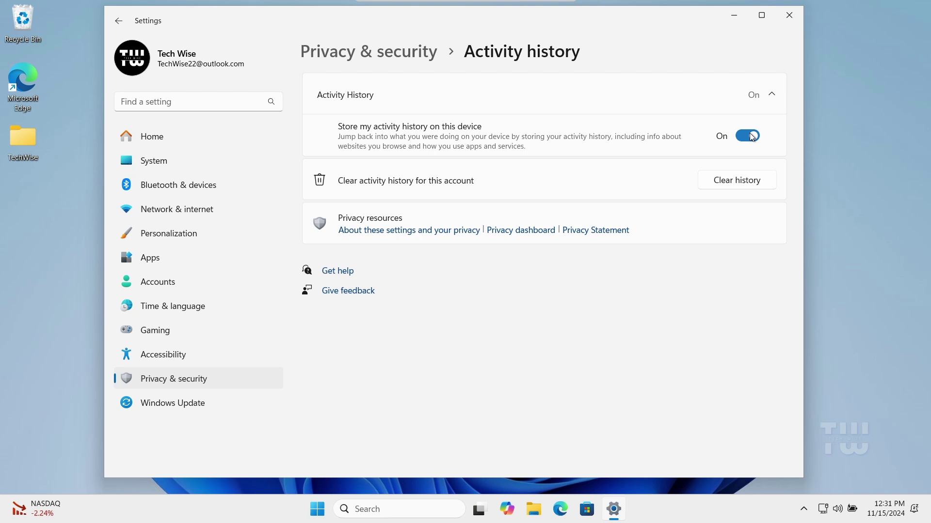
left_click(749, 136)
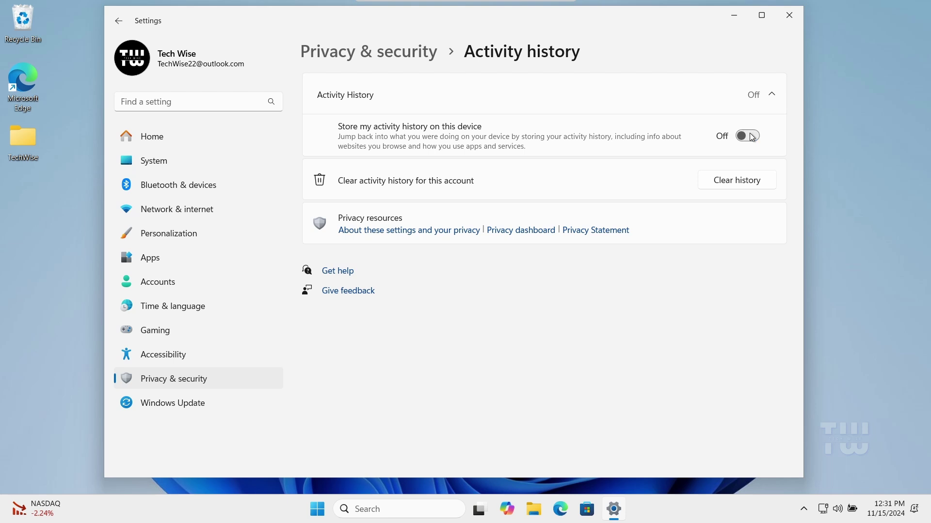
Step: In Search permissions, switch Off cloud content search for work or school accounts and device search history
left_click(121, 22)
scroll(686, 291, "down", 3)
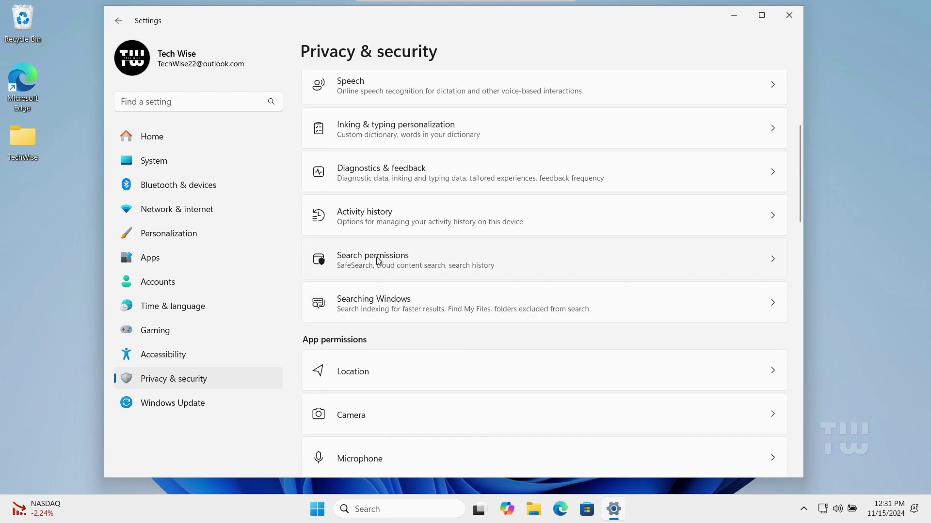
left_click(393, 260)
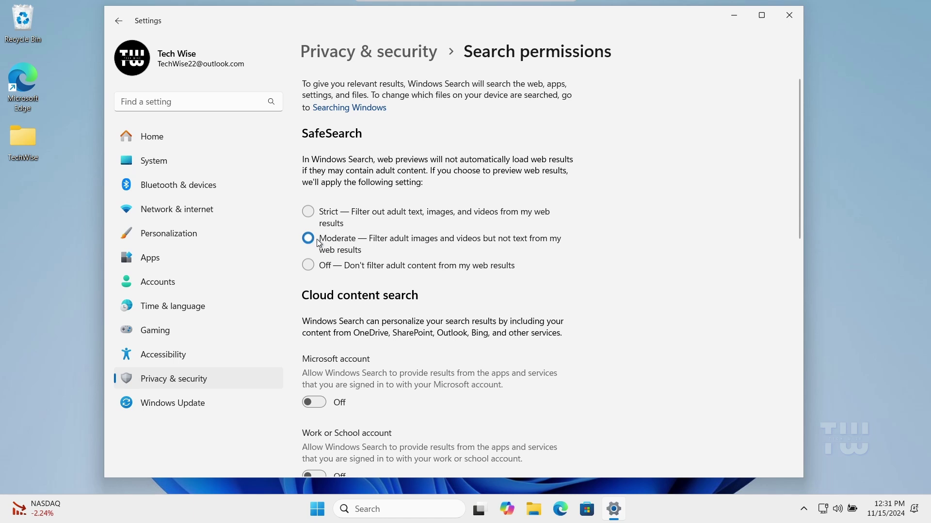
scroll(529, 226, "down", 1)
scroll(529, 226, "down", 2)
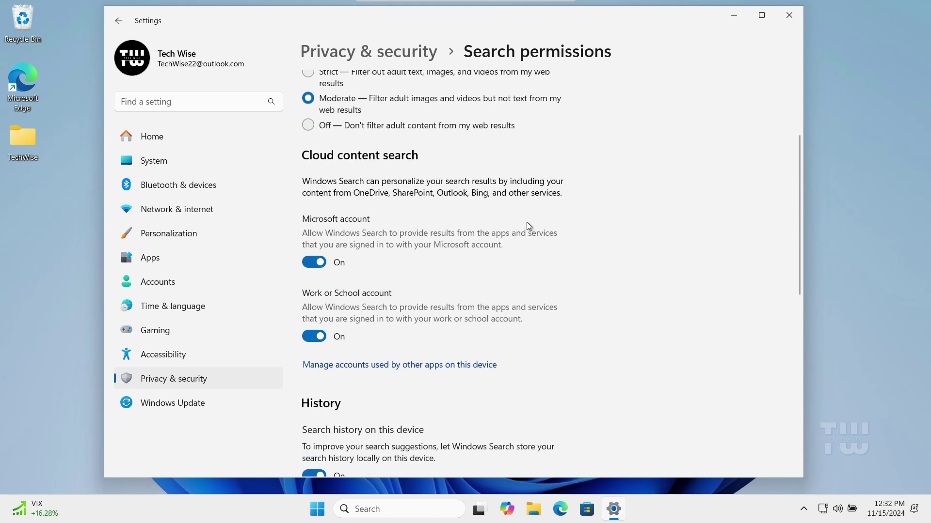
scroll(529, 226, "down", 1)
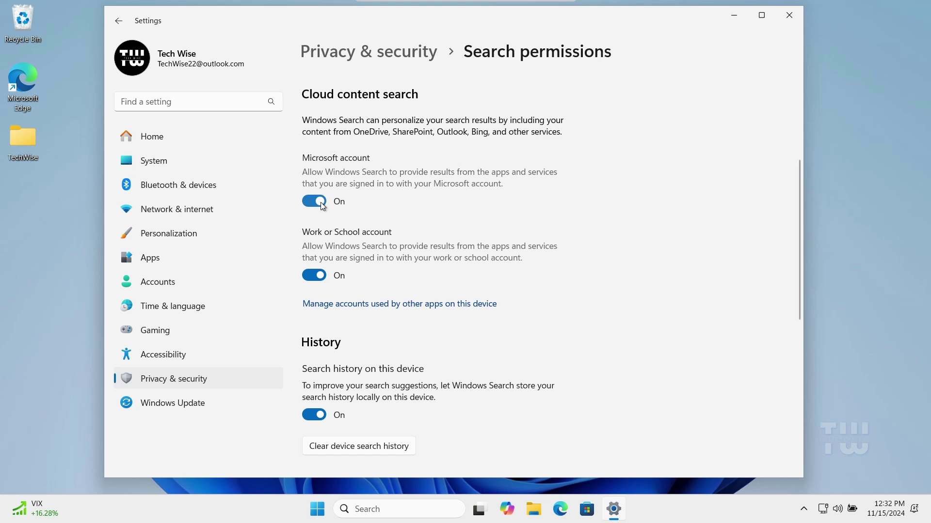
left_click(314, 272)
scroll(320, 273, "down", 2)
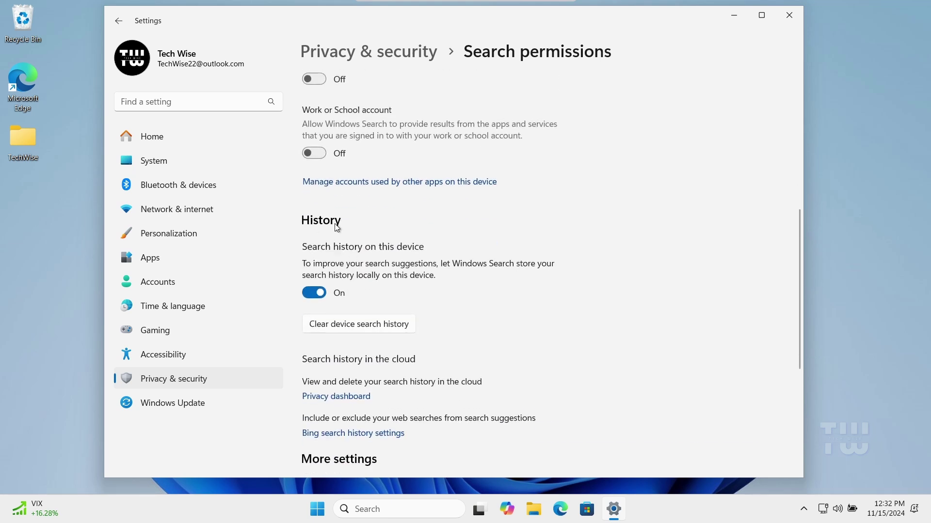
left_click(314, 293)
scroll(315, 291, "down", 3)
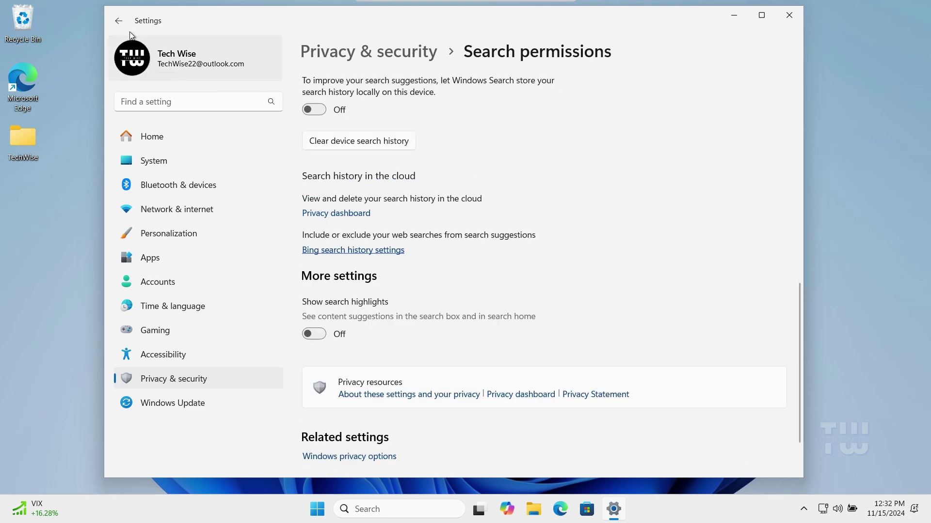
Step: Review the Searching Windows indexing page, then return to the Privacy & security overview
left_click(119, 21)
scroll(519, 221, "down", 3)
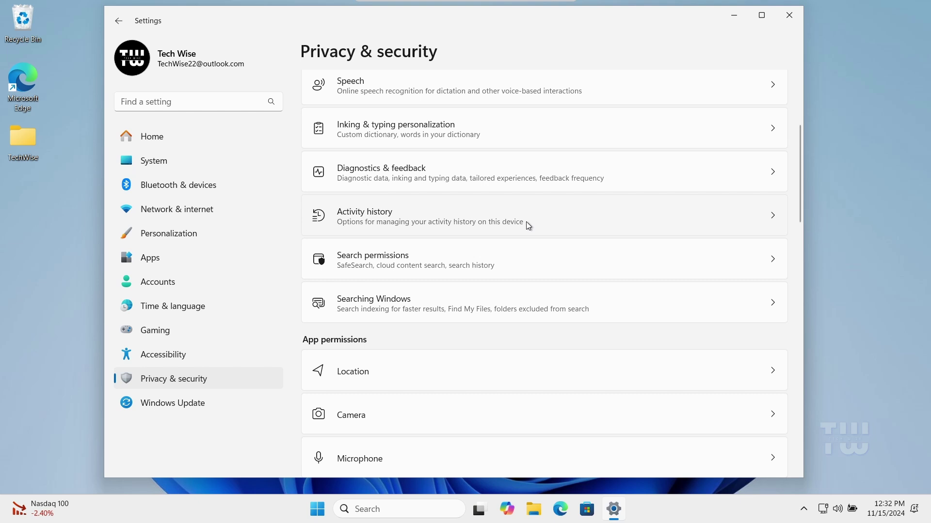
left_click(432, 310)
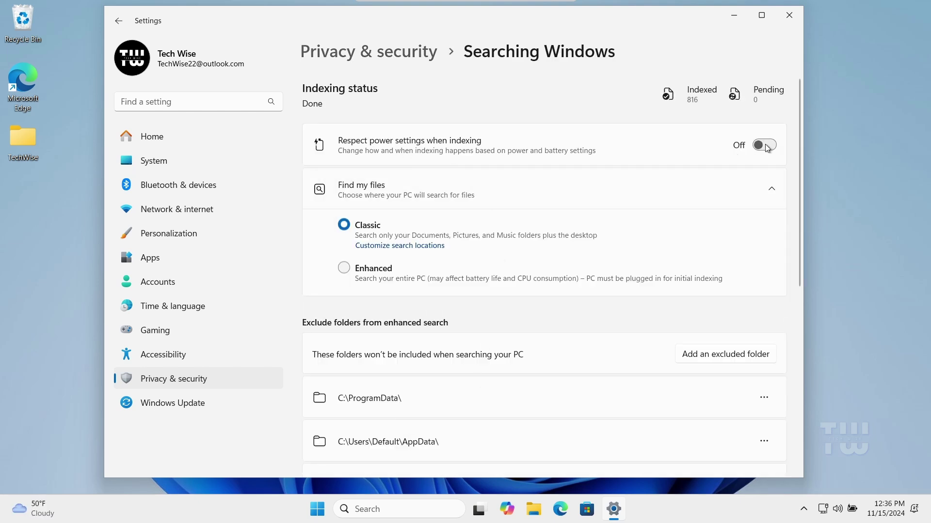
left_click(119, 22)
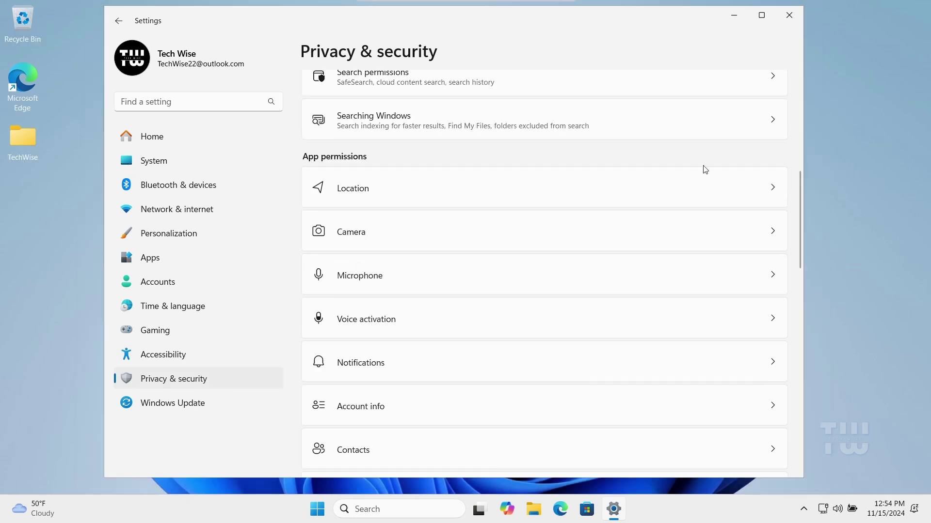
Step: Review Location, then switch Off camera access and microphone access
left_click(568, 192)
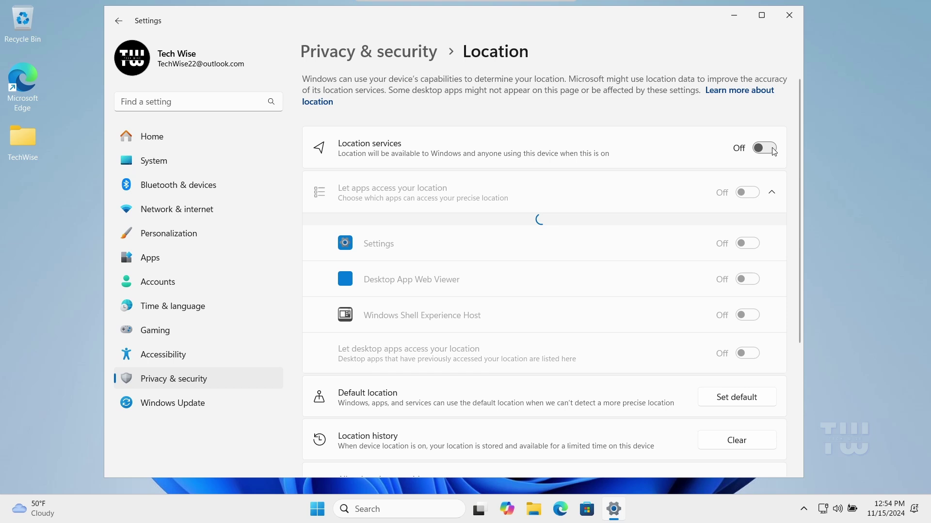
left_click(119, 21)
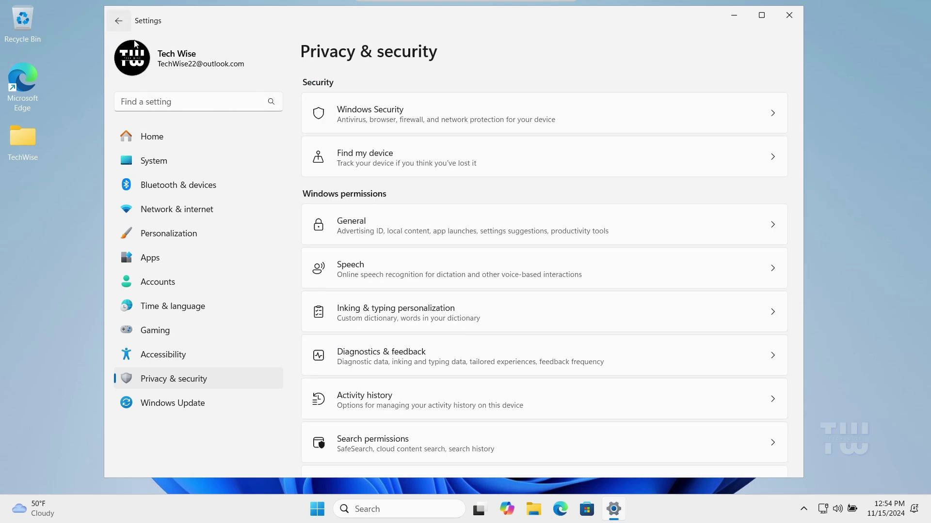
scroll(437, 249, "down", 6)
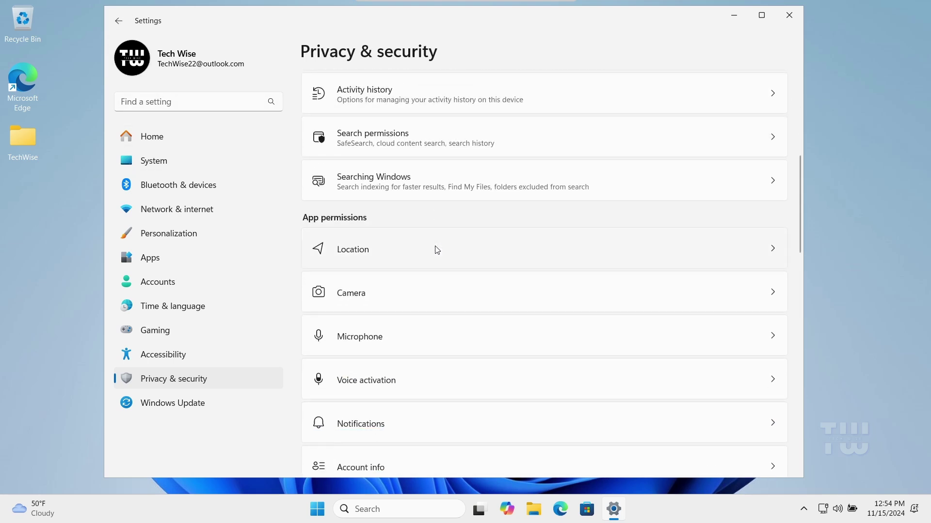
left_click(443, 297)
left_click(765, 138)
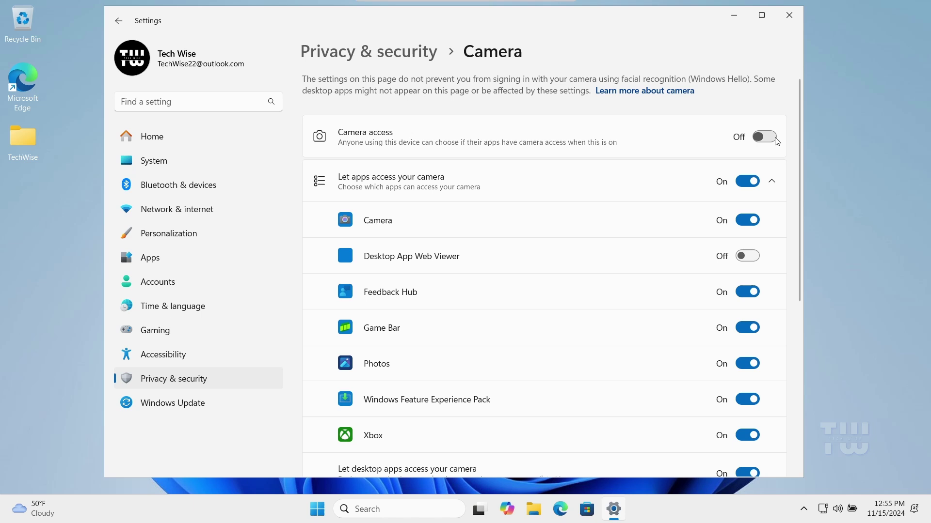
left_click(125, 27)
scroll(457, 245, "down", 5)
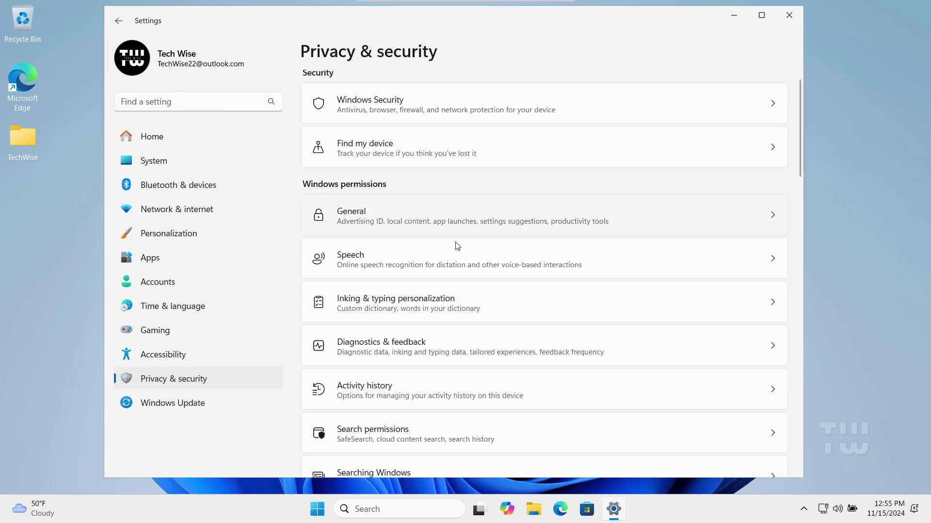
scroll(457, 245, "down", 3)
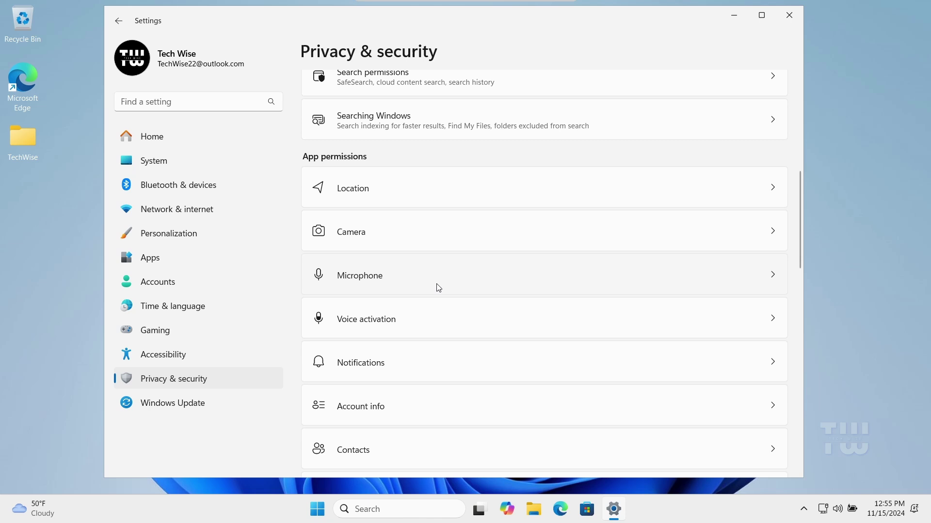
left_click(437, 287)
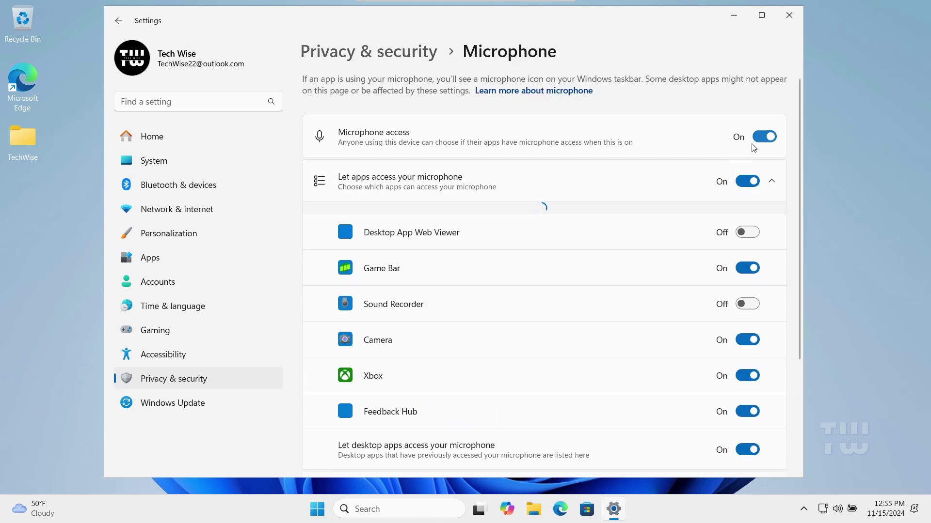
left_click(768, 140)
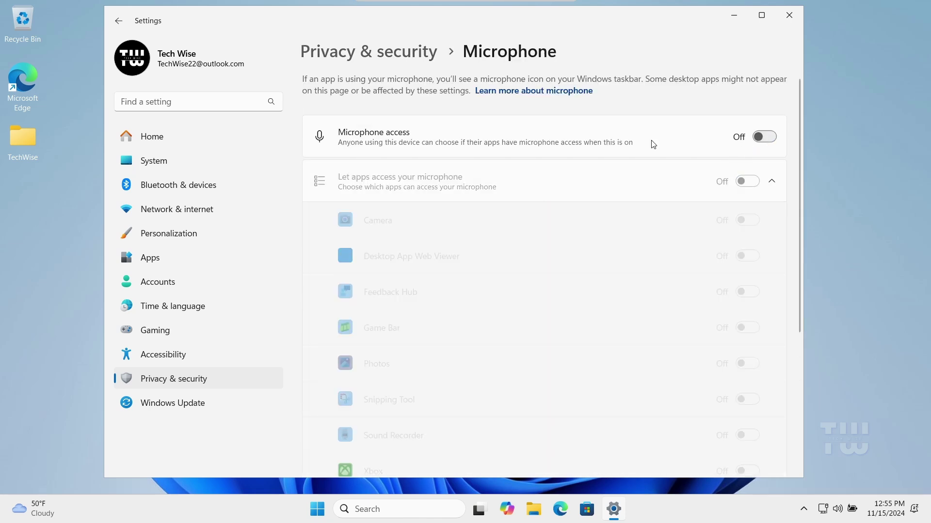
Step: Review the Voice activation page, then switch Account info access Off
left_click(118, 21)
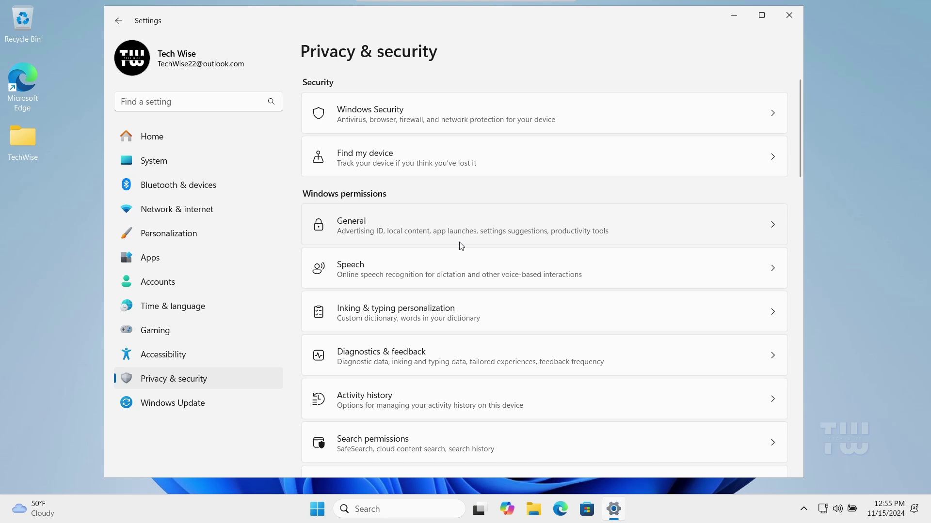
scroll(461, 247, "down", 9)
left_click(456, 264)
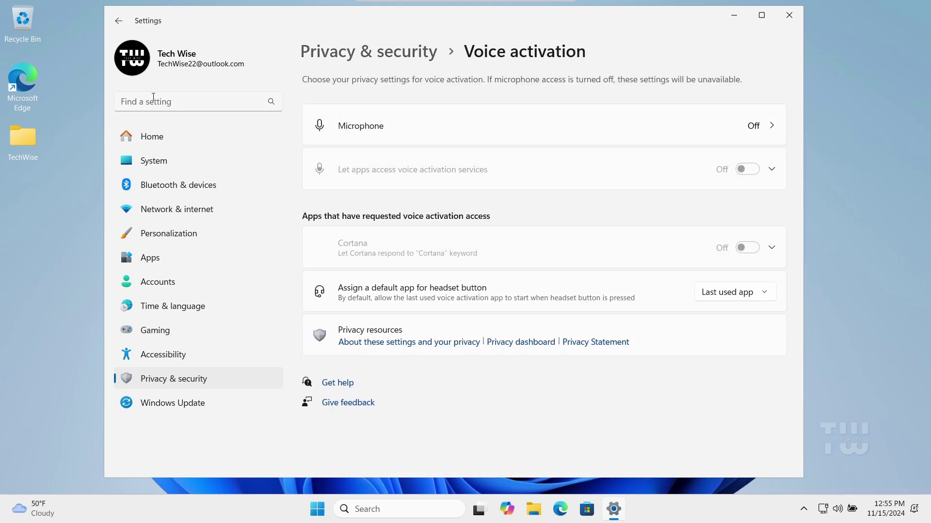
left_click(118, 20)
scroll(504, 256, "down", 8)
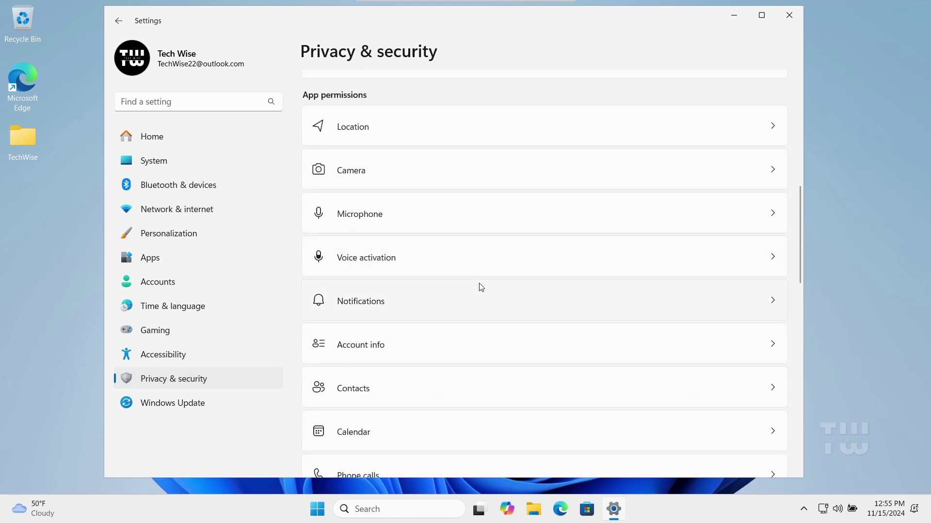
left_click(468, 345)
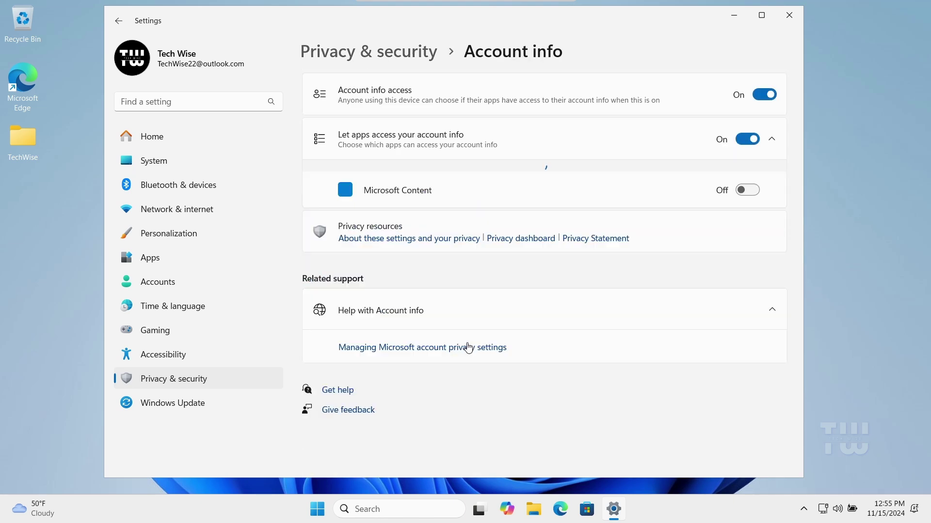
left_click(764, 96)
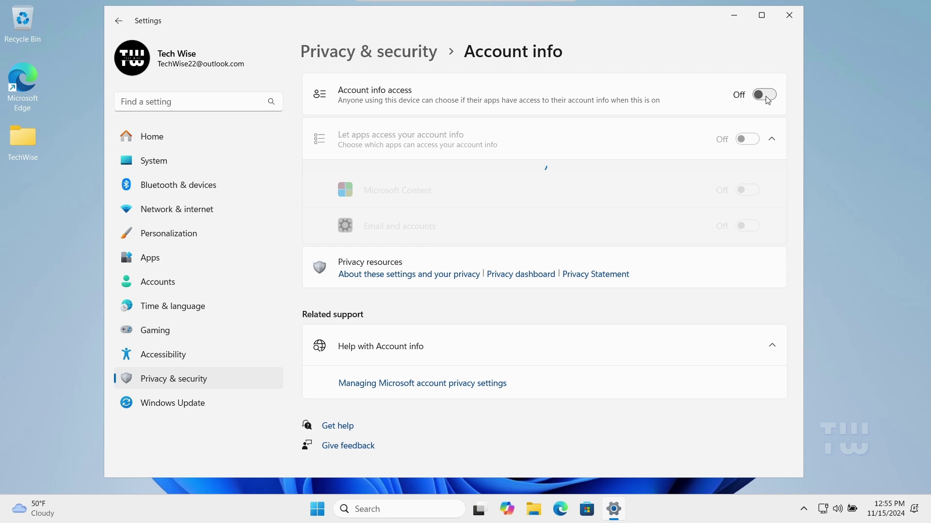
Step: Review the Phone calls and Radios permission pages
left_click(119, 21)
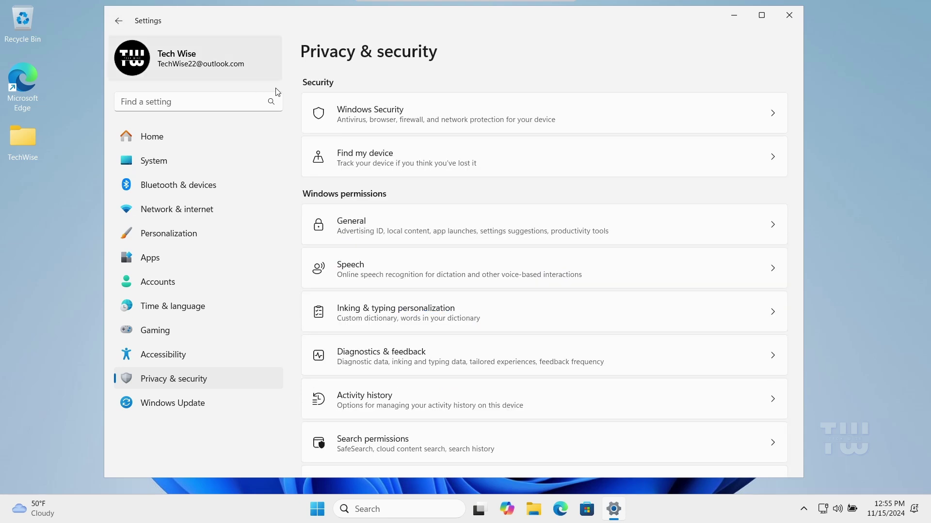
scroll(446, 276, "down", 10)
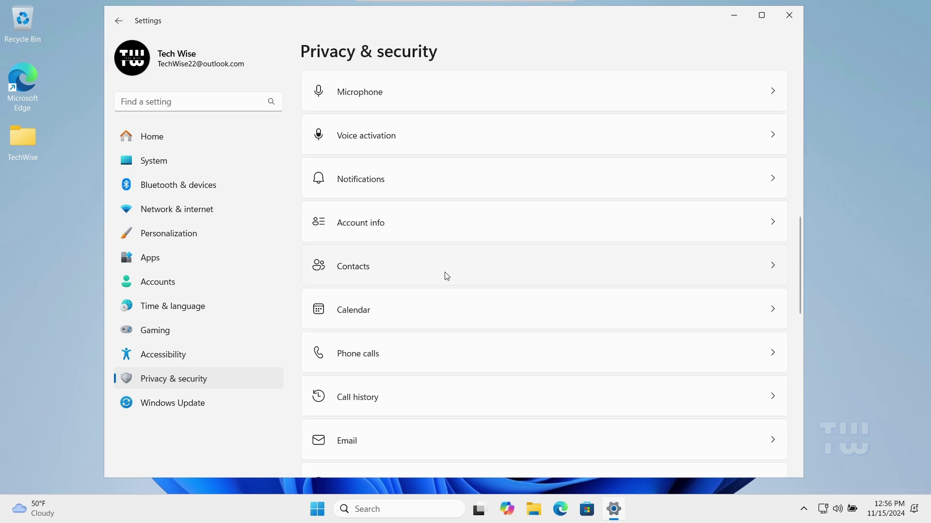
left_click(453, 357)
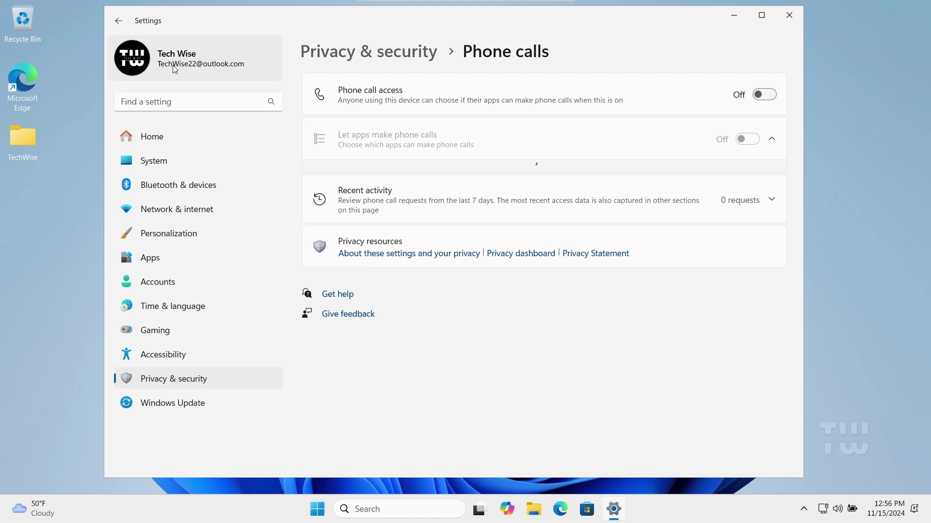
left_click(120, 21)
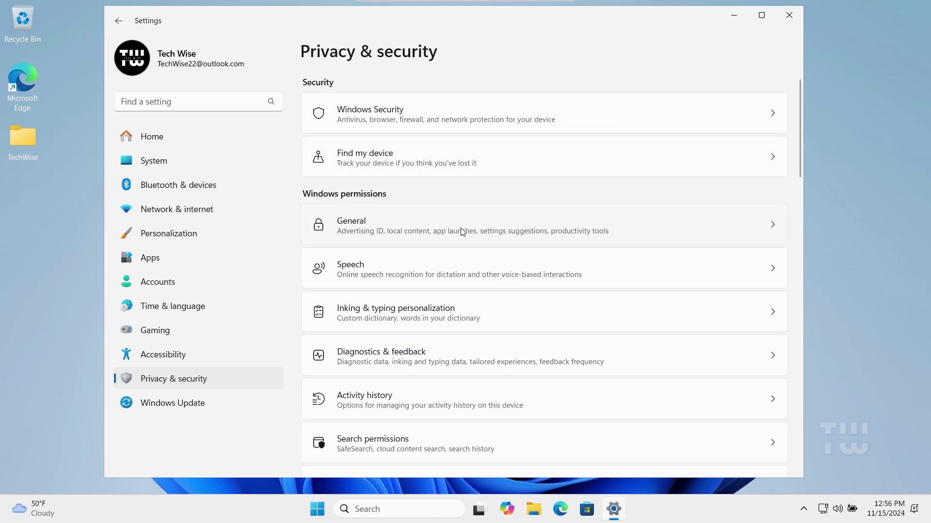
scroll(462, 232, "down", 10)
scroll(496, 393, "down", 3)
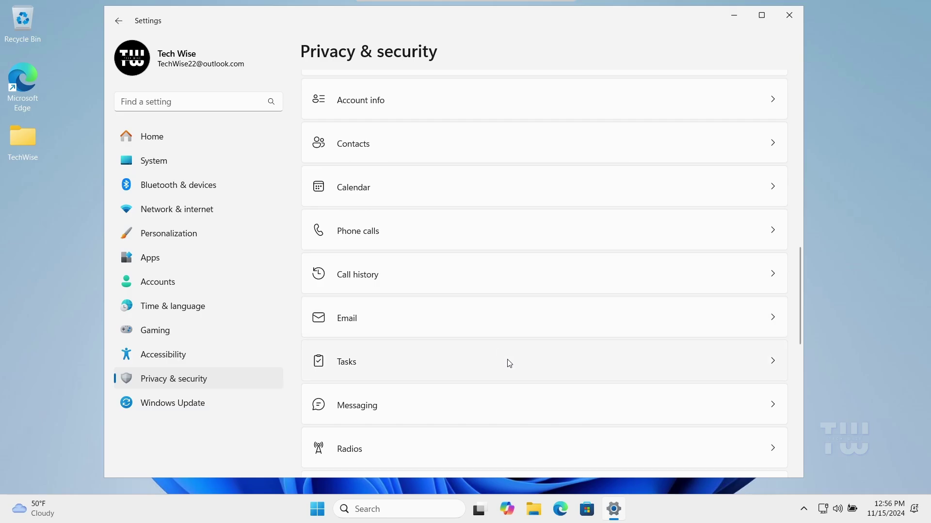
scroll(514, 285, "down", 1)
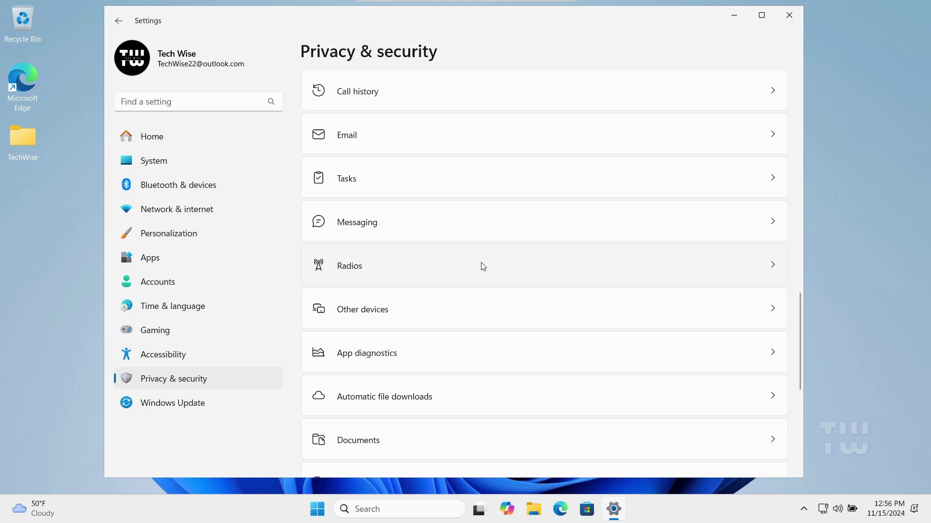
left_click(481, 265)
key("alt+Left")
Step: Check Other devices, then switch Documents library access Off and return to the list
left_click(495, 314)
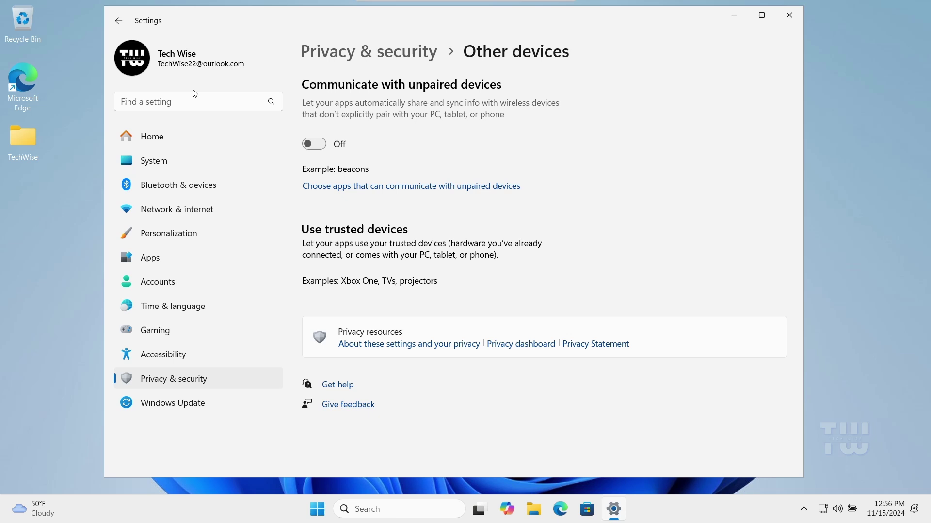
key("alt+Left")
left_click(471, 322)
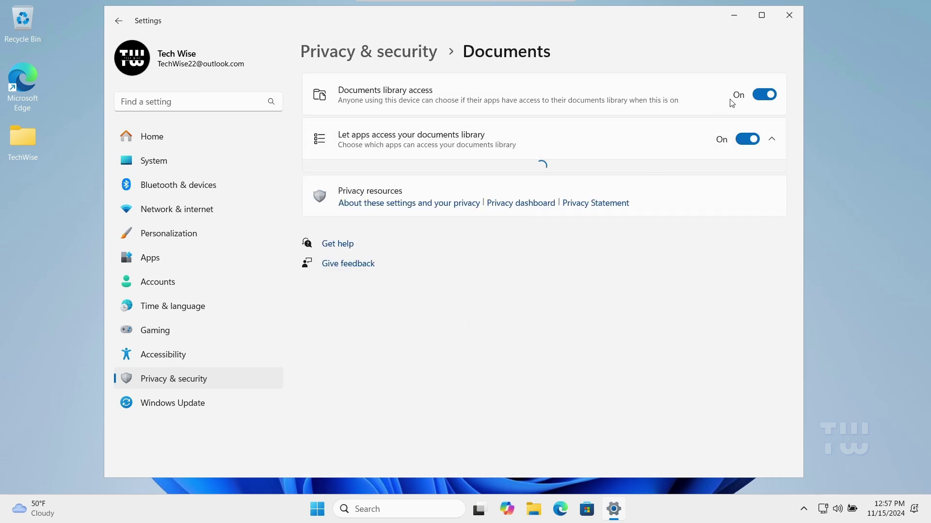
left_click(764, 95)
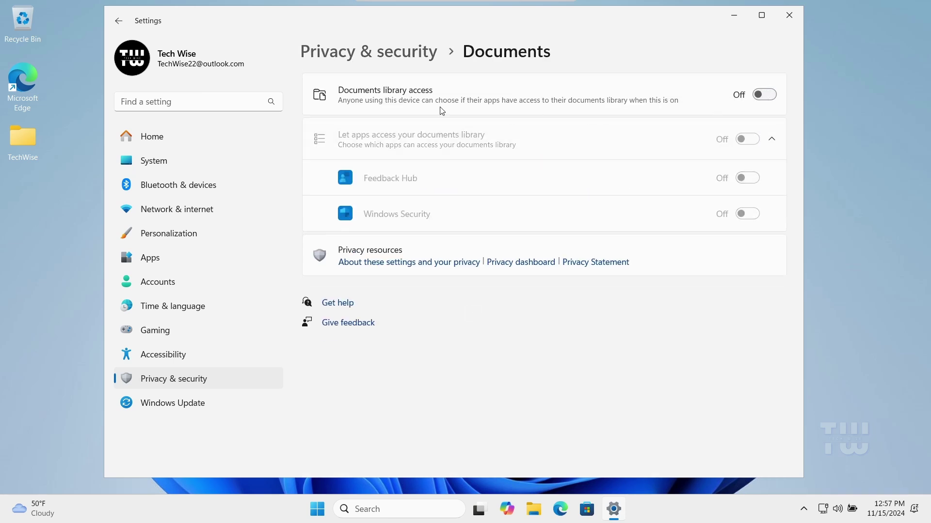
left_click(117, 21)
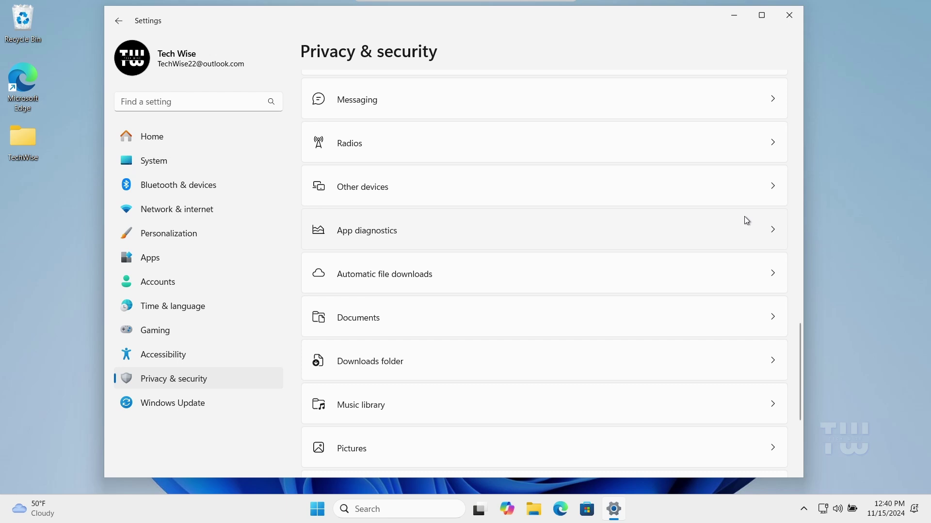
Step: Switch Transparency effects Off under Personalization > Colors and close Settings
left_click(219, 236)
left_click(464, 281)
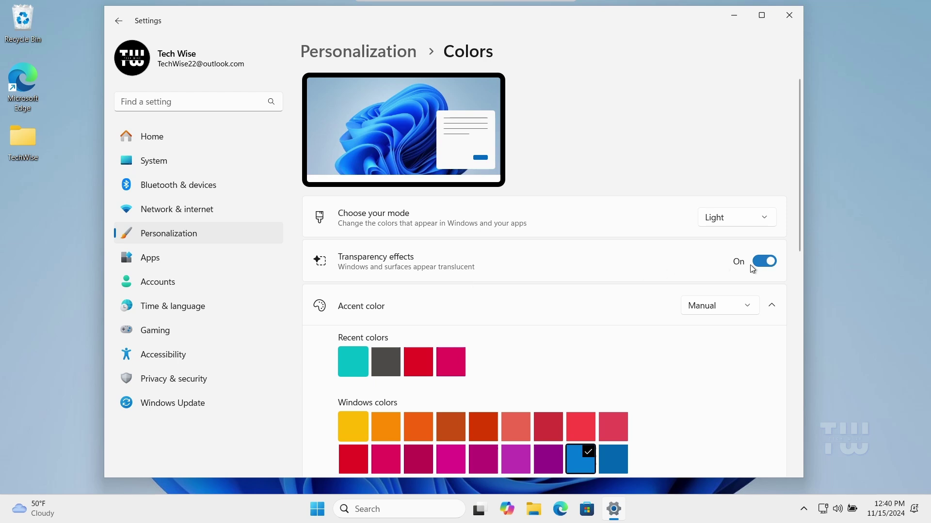
left_click(764, 262)
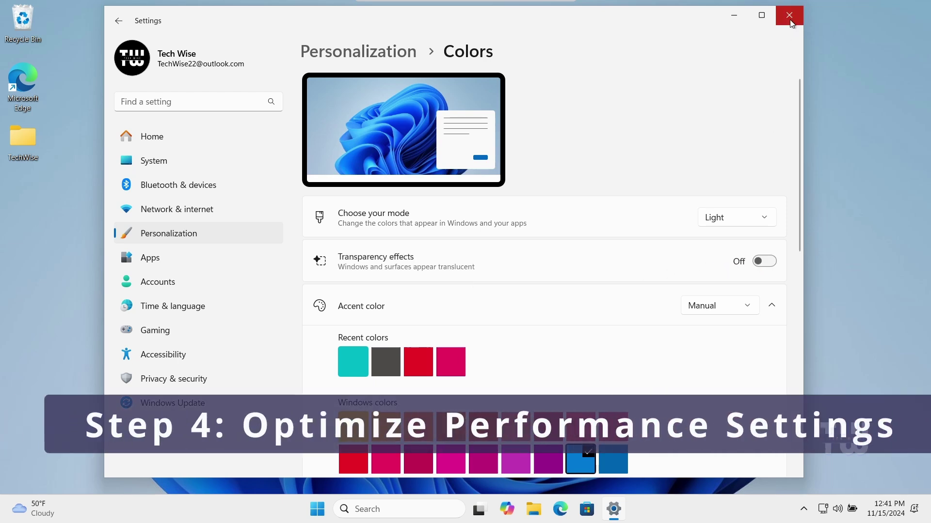
left_click(789, 15)
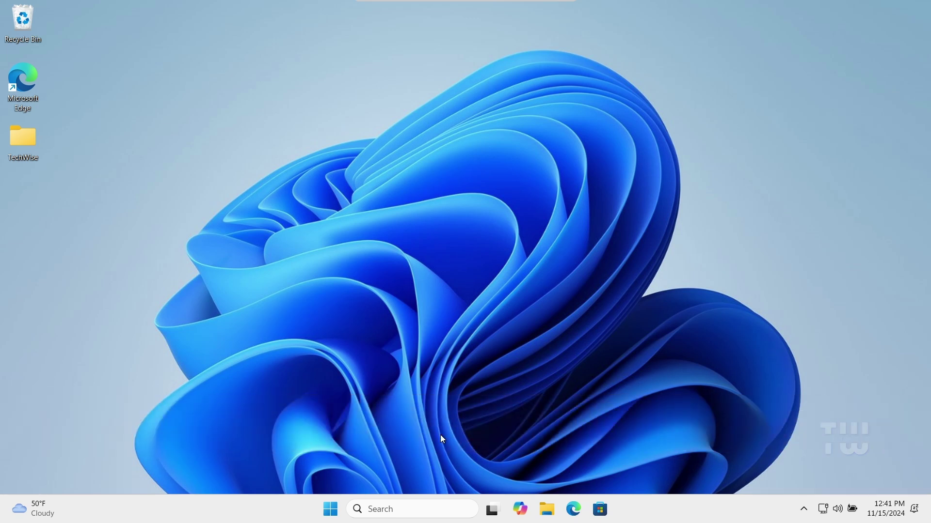
Step: Run sysdm.cpl and open Performance Options from the Advanced tab
left_click(400, 508)
type("sysdm")
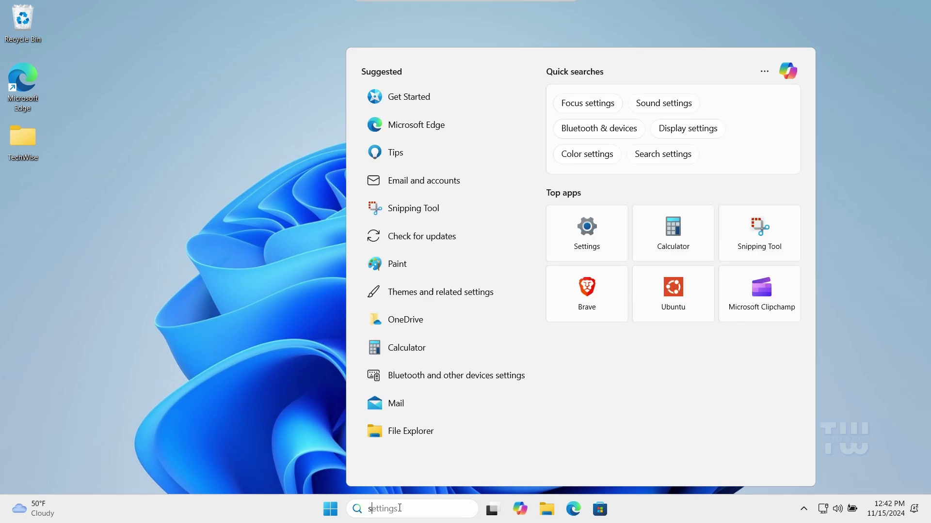
type(".cp")
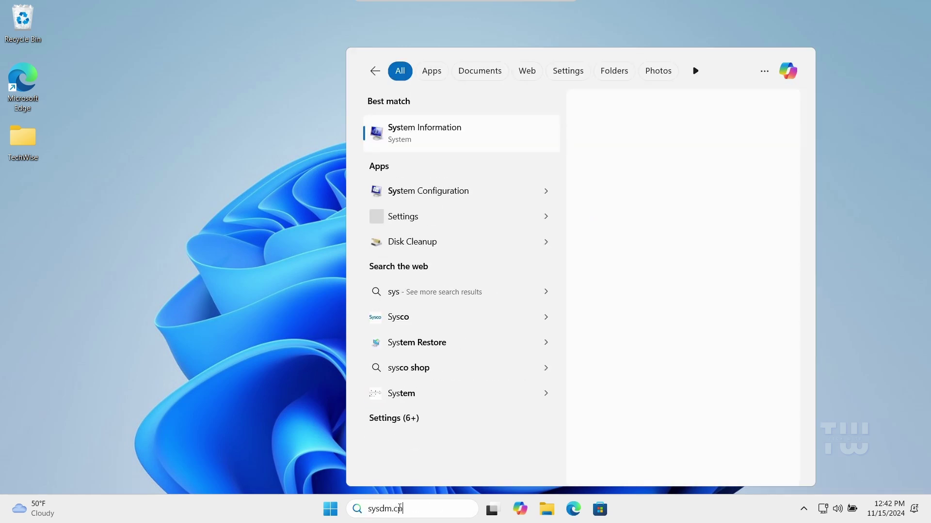
type("l")
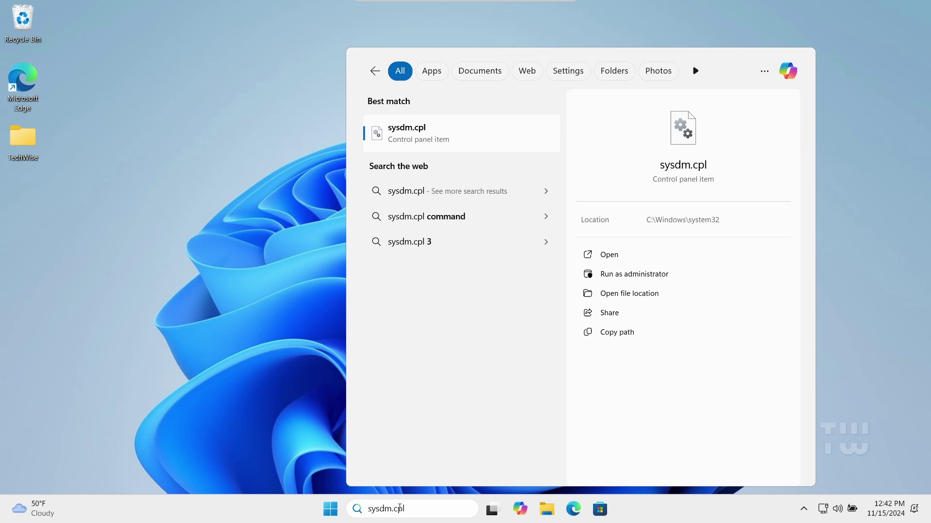
key("Return")
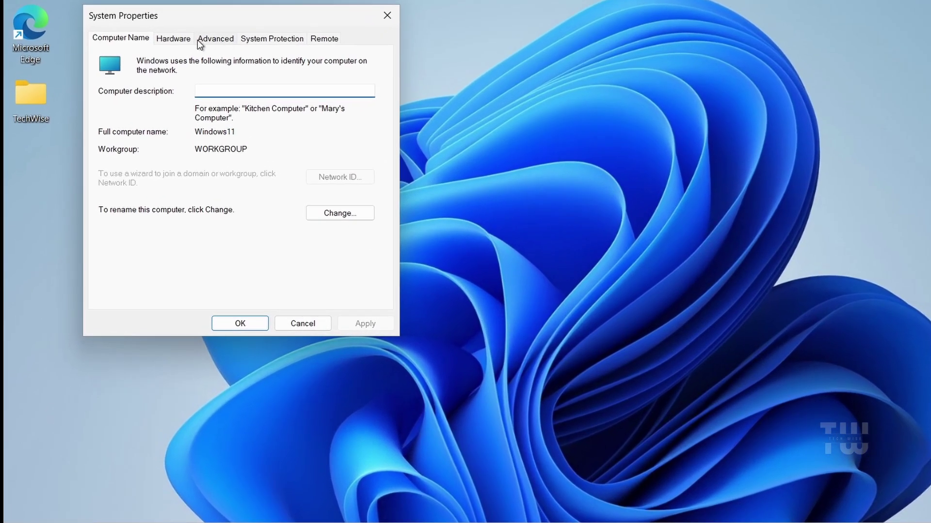
left_click(191, 79)
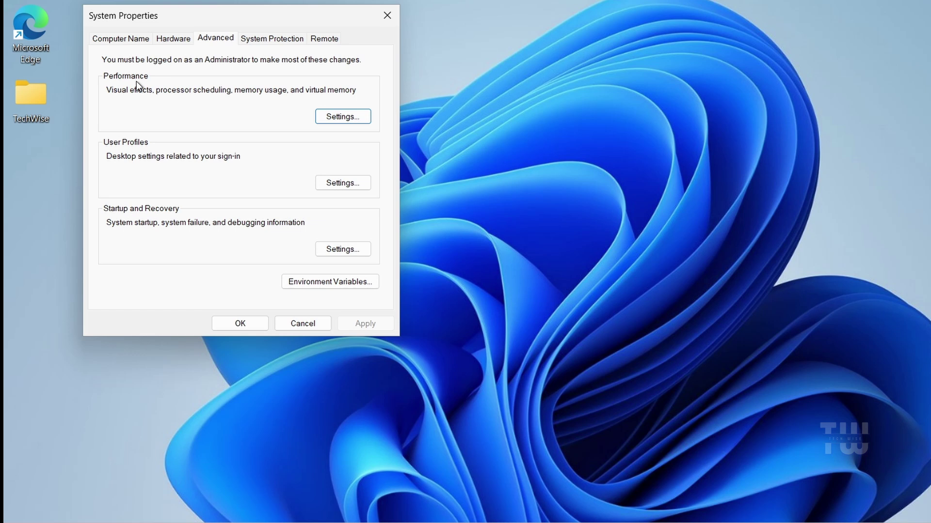
left_click(339, 119)
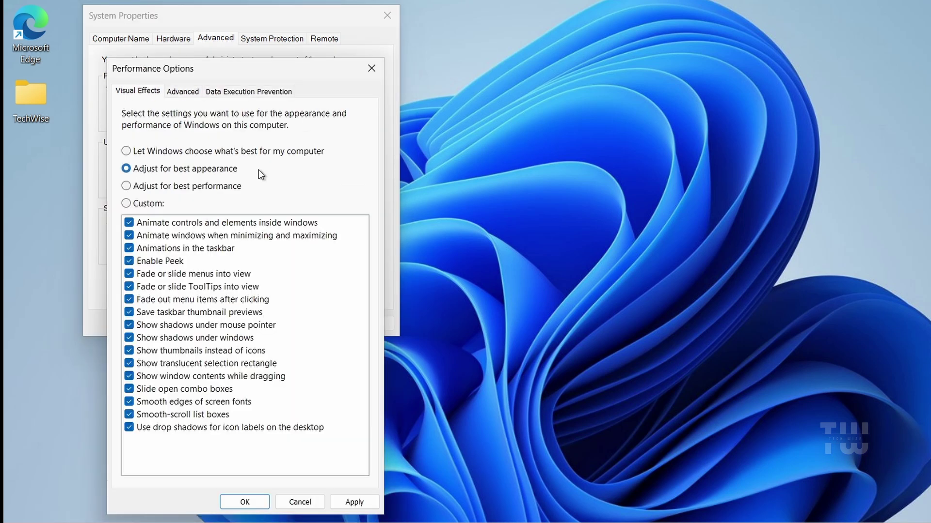
Step: Choose Adjust for best performance, keep thumbnails and smooth screen-font edges, and apply
left_click(126, 187)
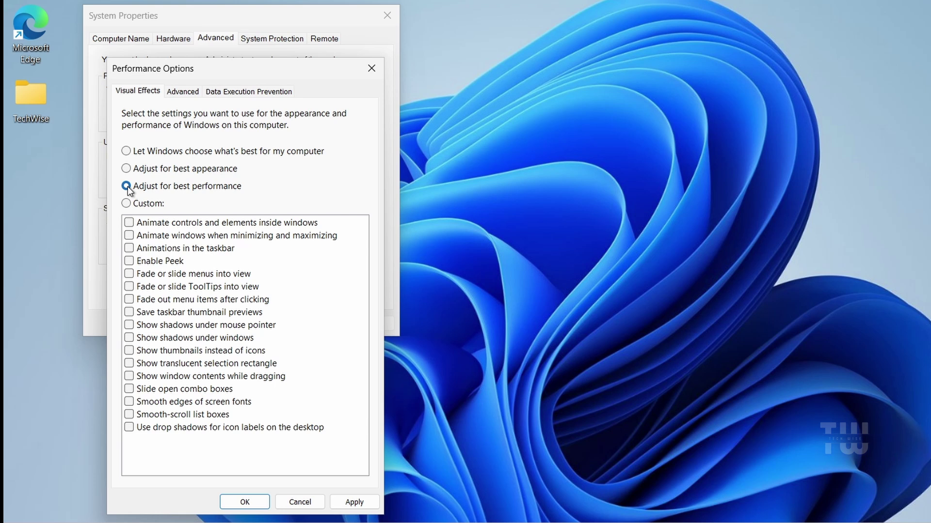
left_click(129, 351)
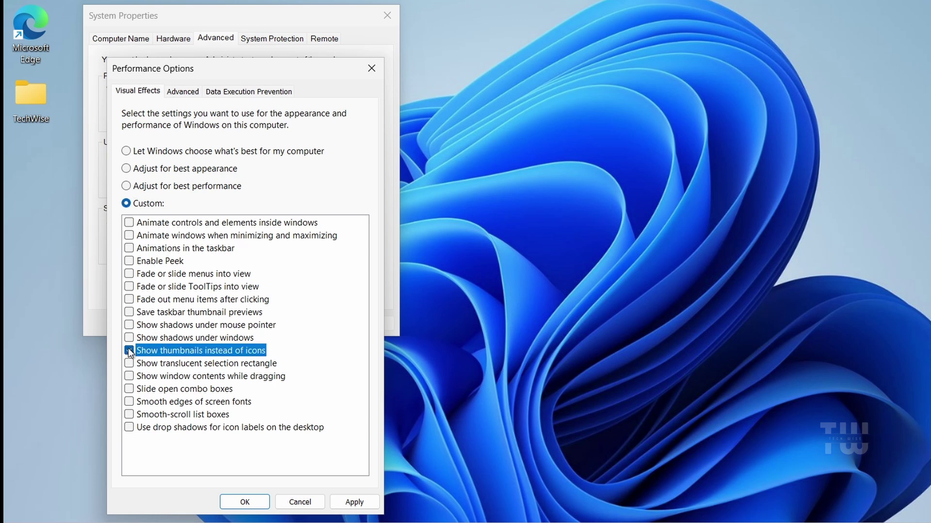
left_click(129, 402)
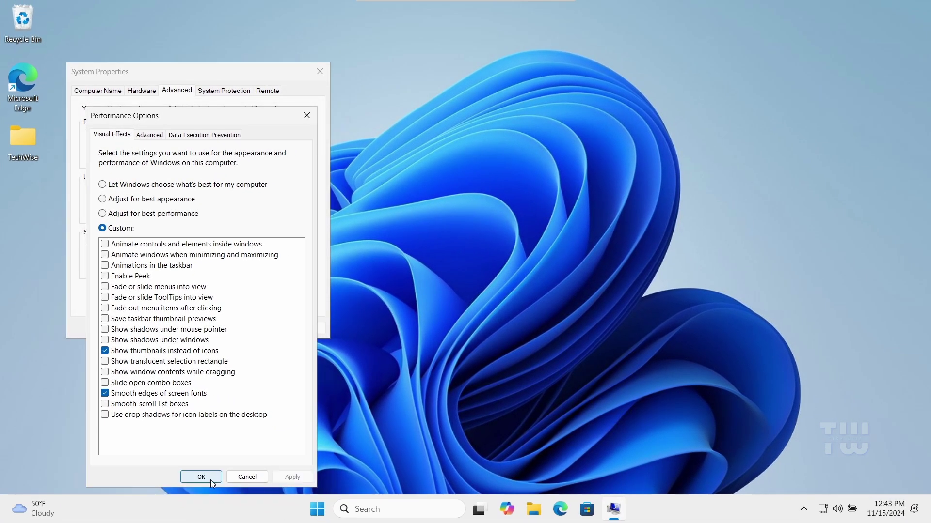
left_click(251, 500)
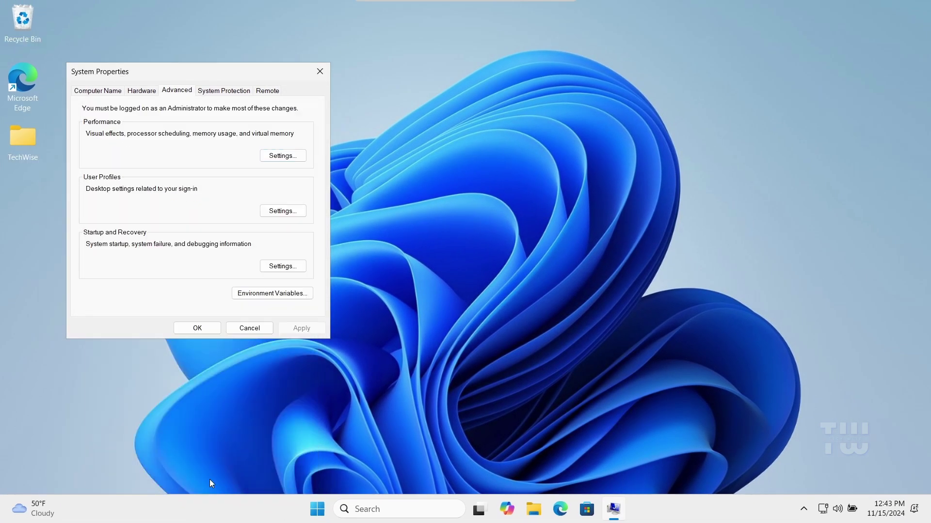
Step: Close System Properties and open the Startup apps page in Task Manager
left_click(198, 329)
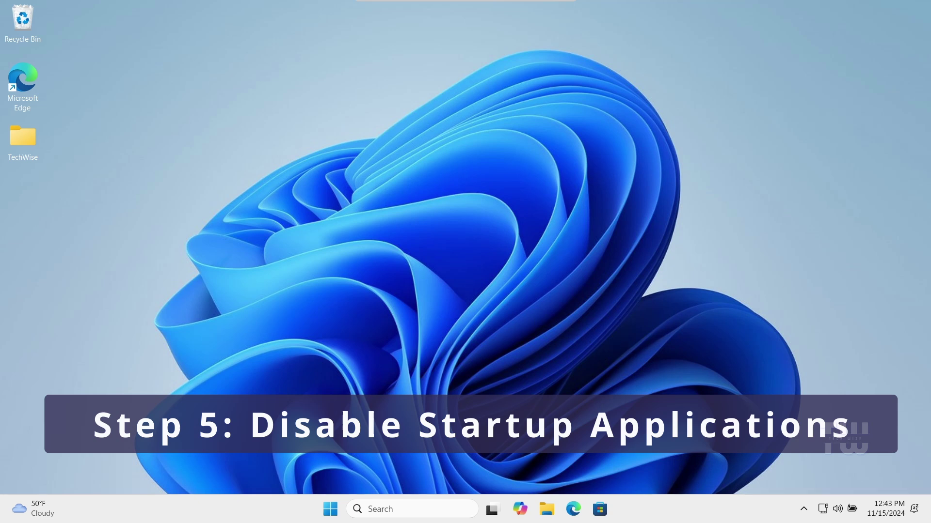
key("ctrl+shift+Escape")
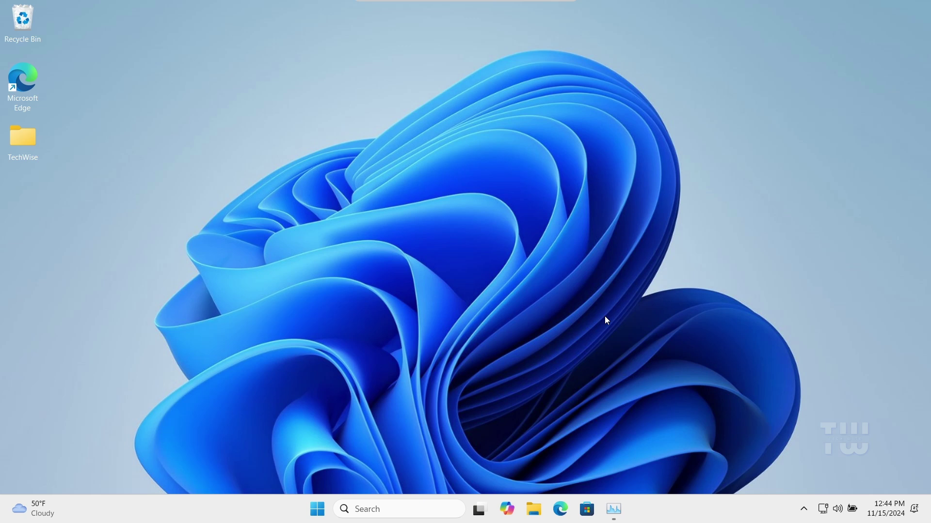
right_click(322, 512)
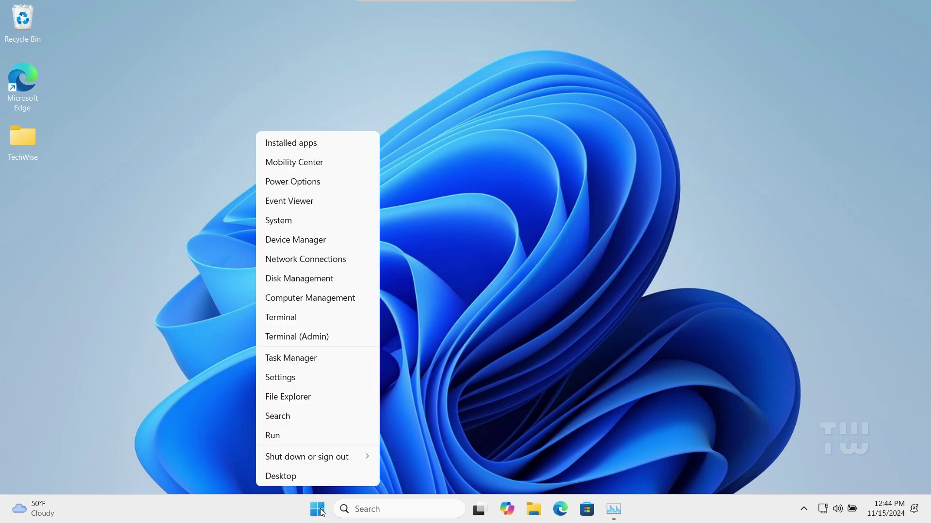
left_click(339, 360)
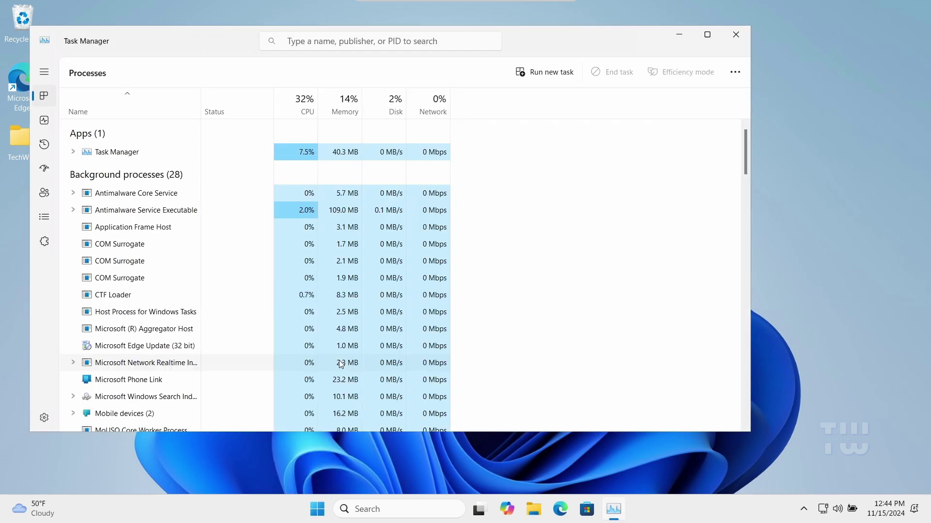
left_click(46, 170)
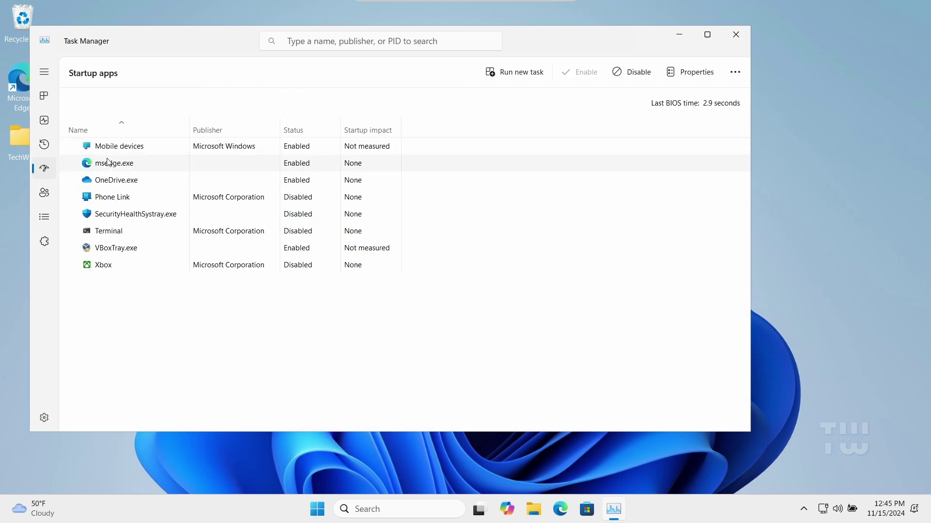
Step: Disable Mobile devices, msedge.exe and OneDrive.exe at startup, then close Task Manager
right_click(121, 149)
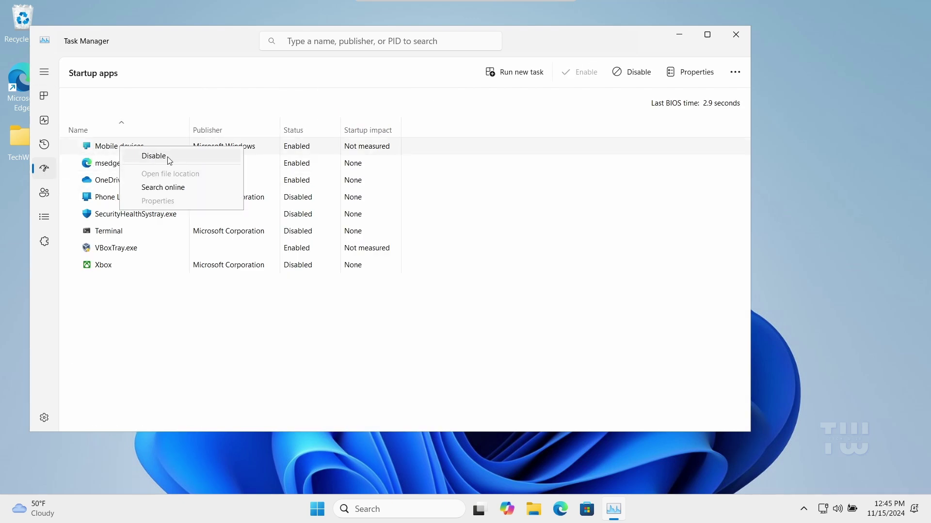
left_click(156, 157)
right_click(113, 166)
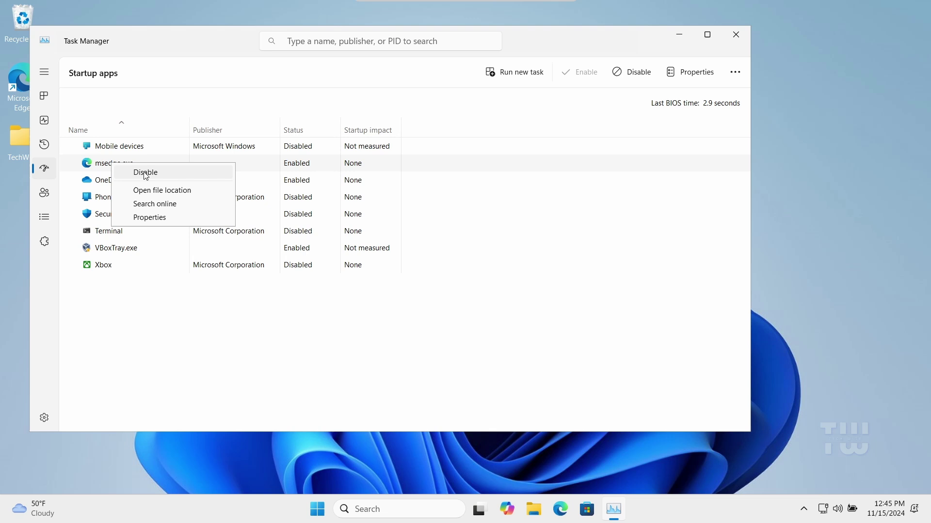
left_click(147, 172)
right_click(109, 182)
left_click(139, 191)
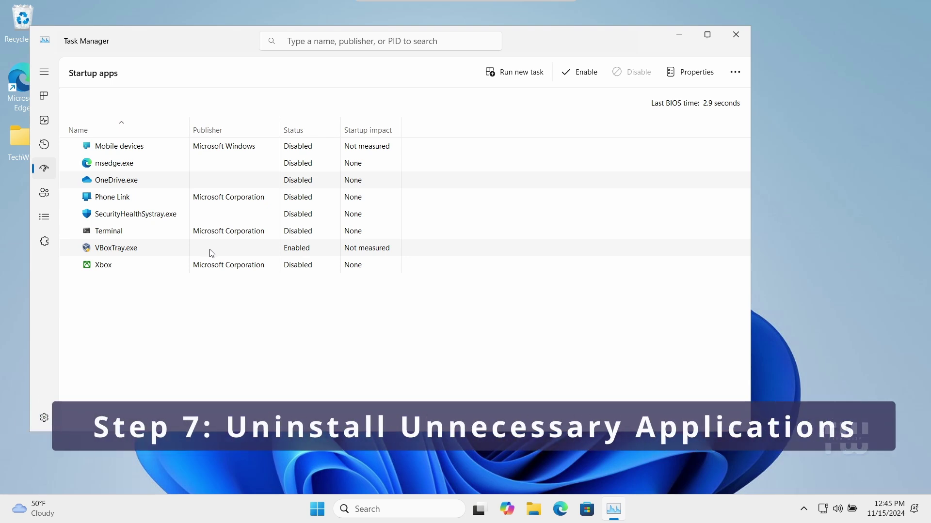
left_click(736, 35)
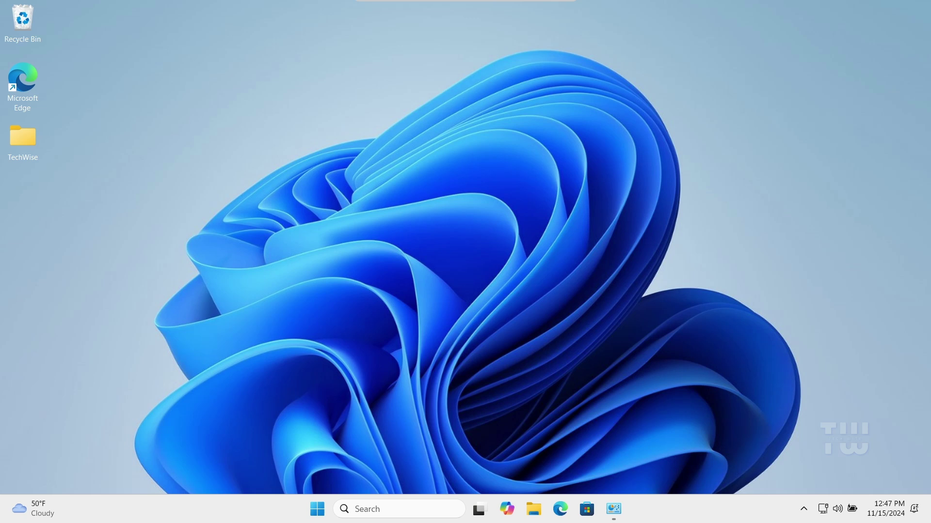
left_click(376, 504)
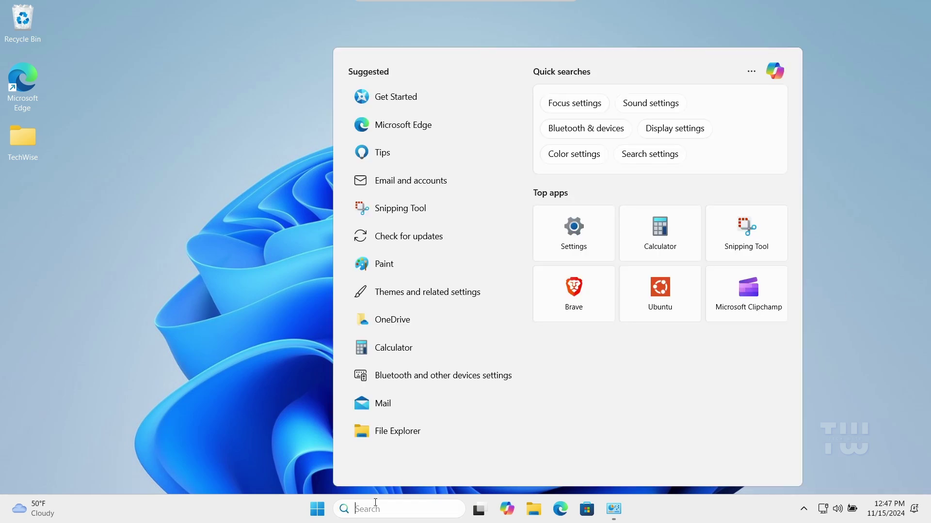
type("app")
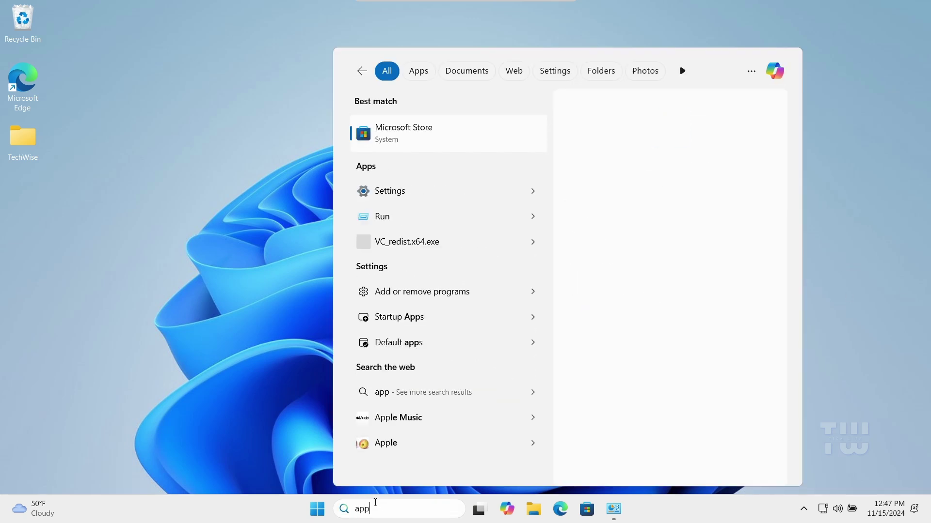
type("wiz.cpl")
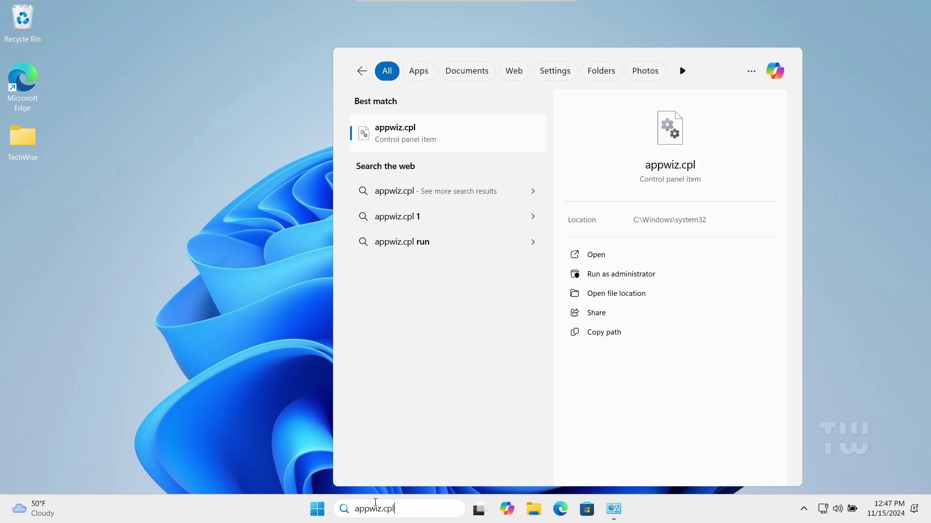
key("Return")
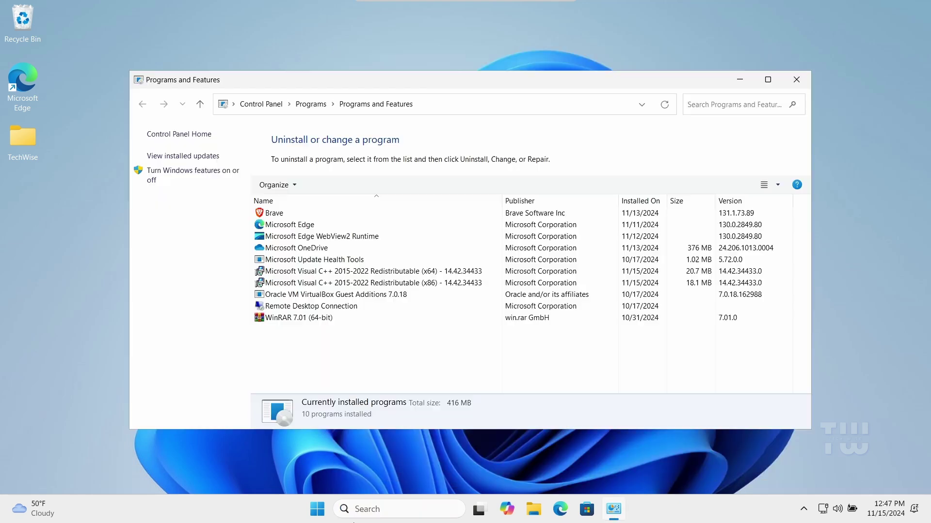
left_click(295, 216)
right_click(306, 216)
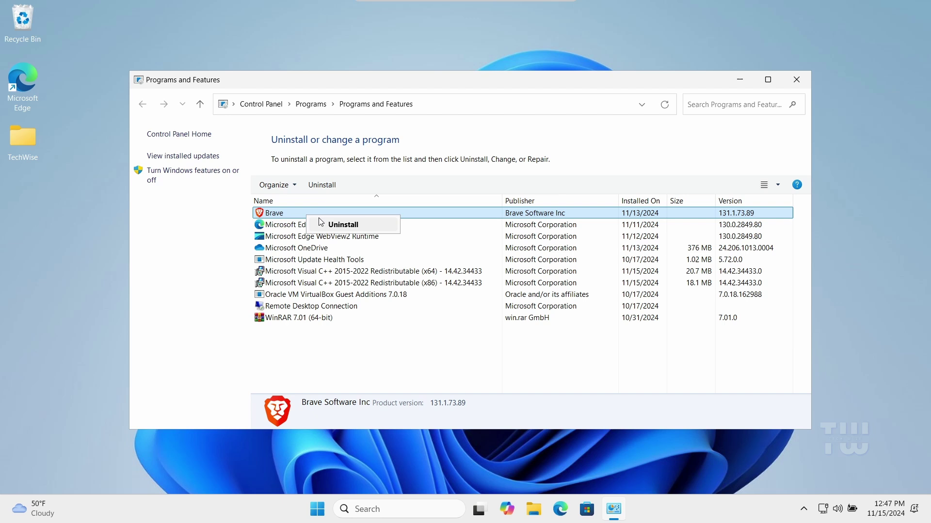
left_click(291, 228)
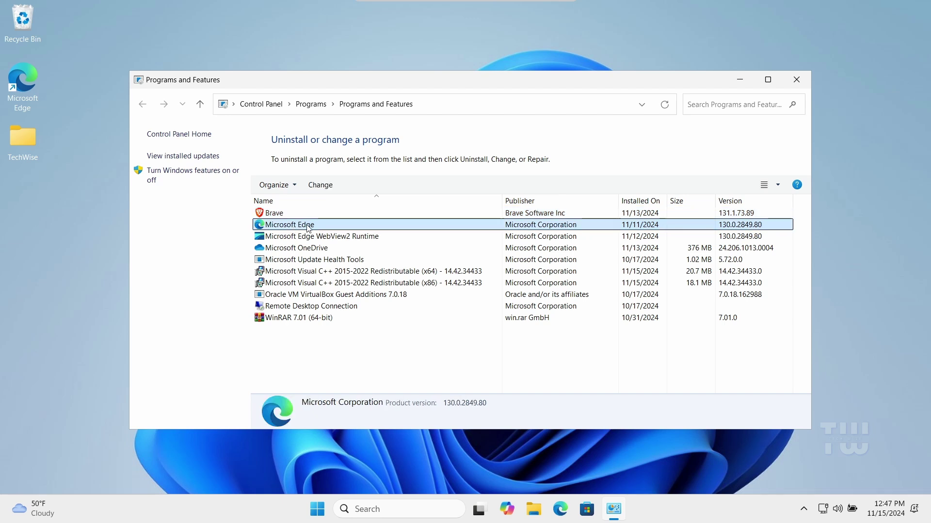
left_click(291, 248)
right_click(298, 248)
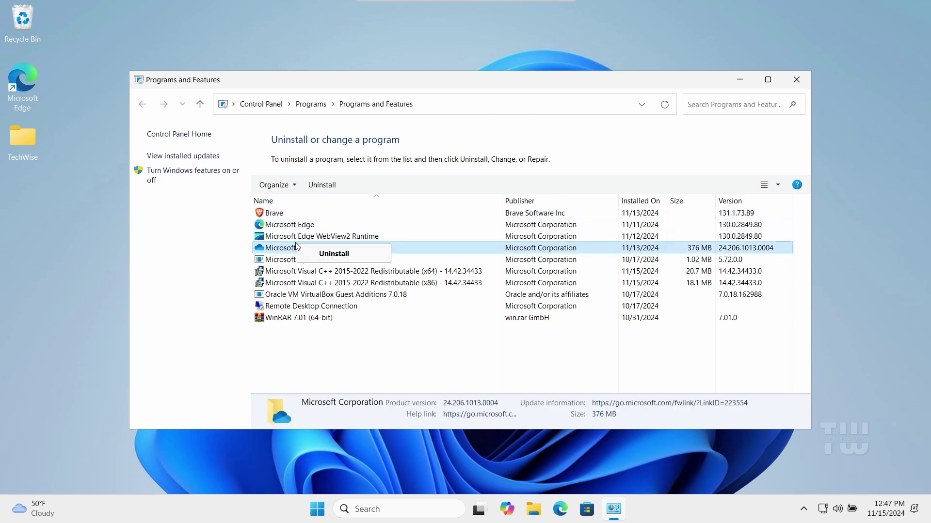
left_click(292, 229)
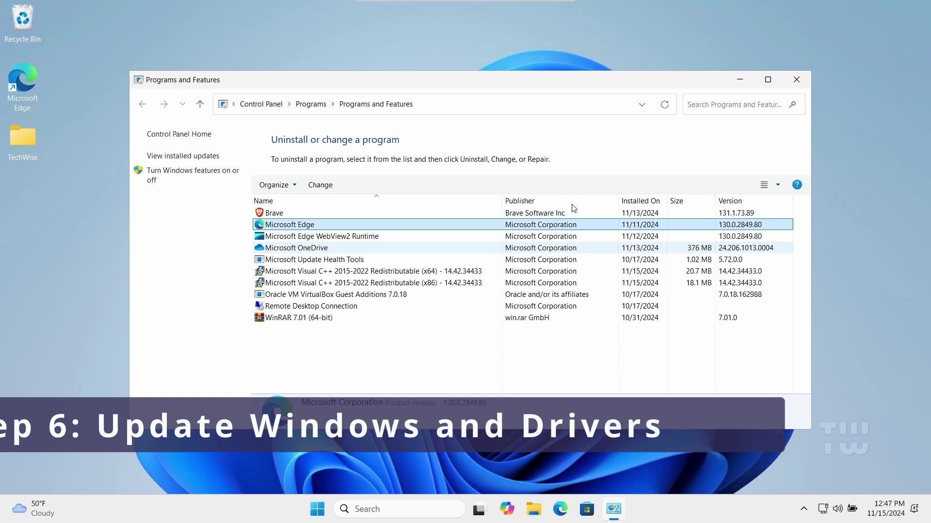
left_click(796, 80)
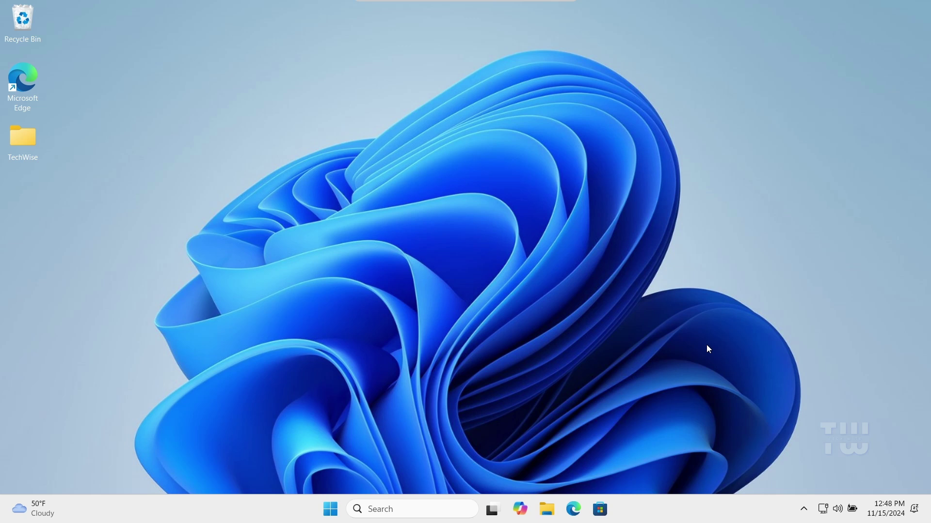
Step: Run a Windows Update check, which reports the PC is up to date, then close Settings
right_click(339, 513)
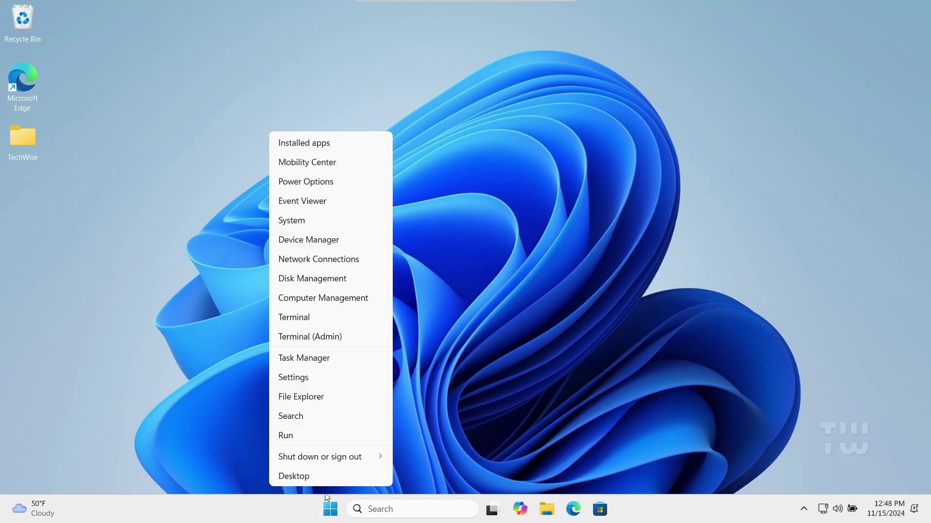
left_click(308, 379)
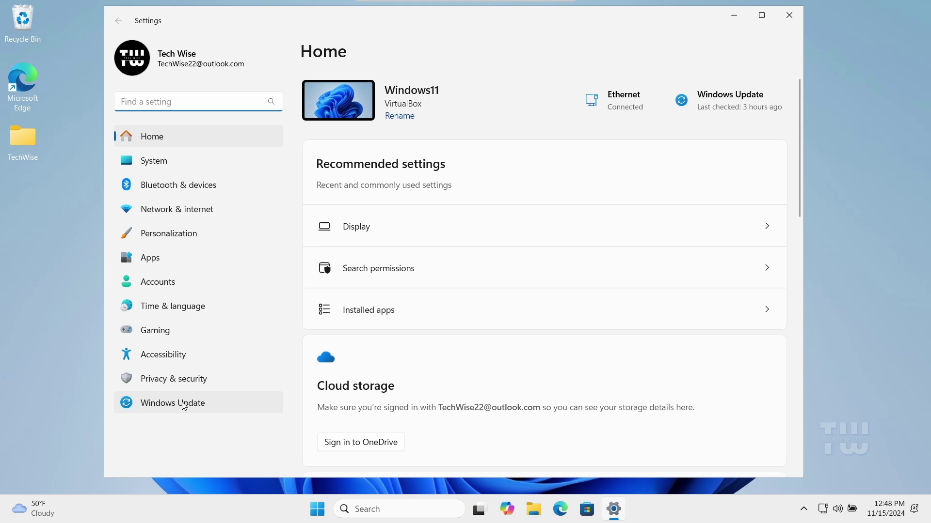
left_click(184, 405)
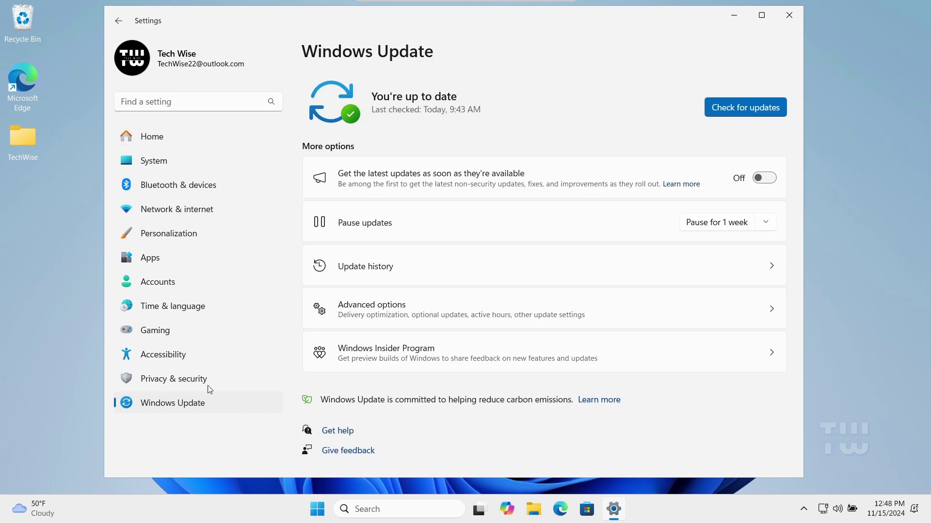
left_click(754, 111)
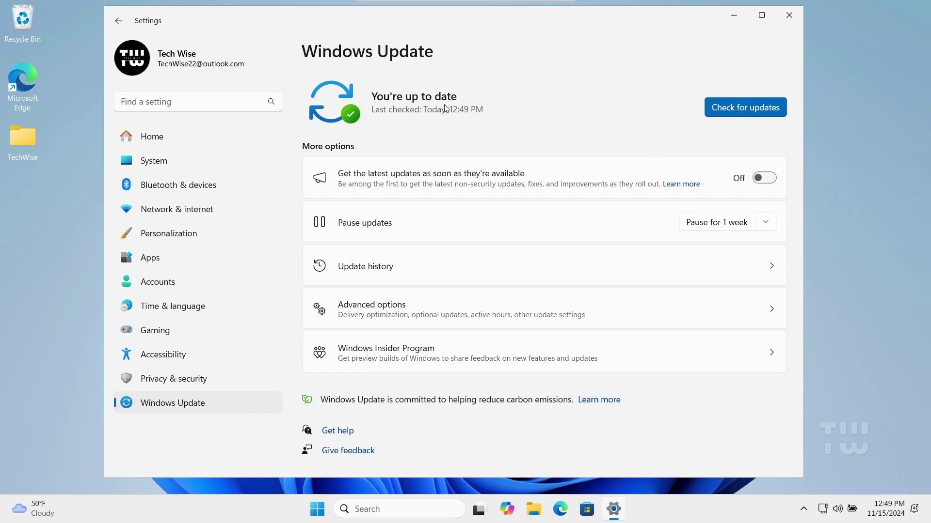
left_click(789, 15)
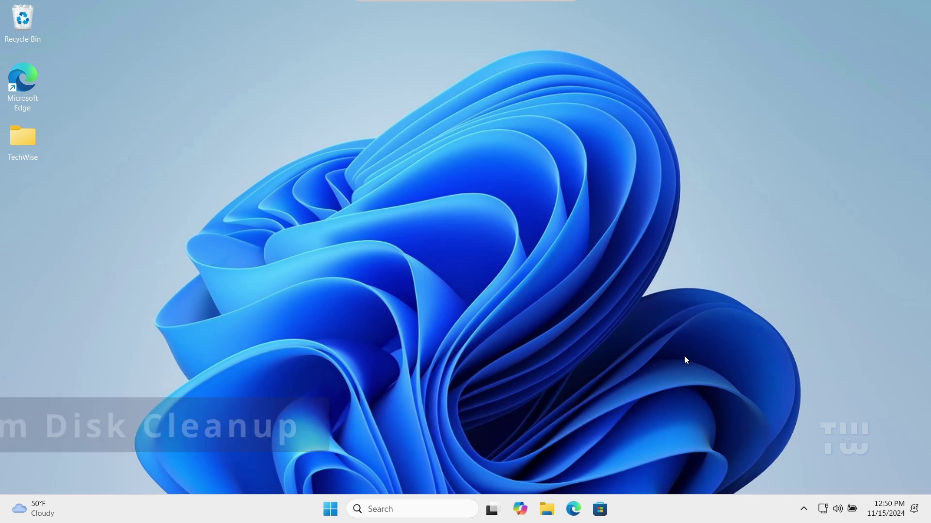
Step: Launch Disk Cleanup by searching 'disk cleanup'
left_click(434, 501)
type("d")
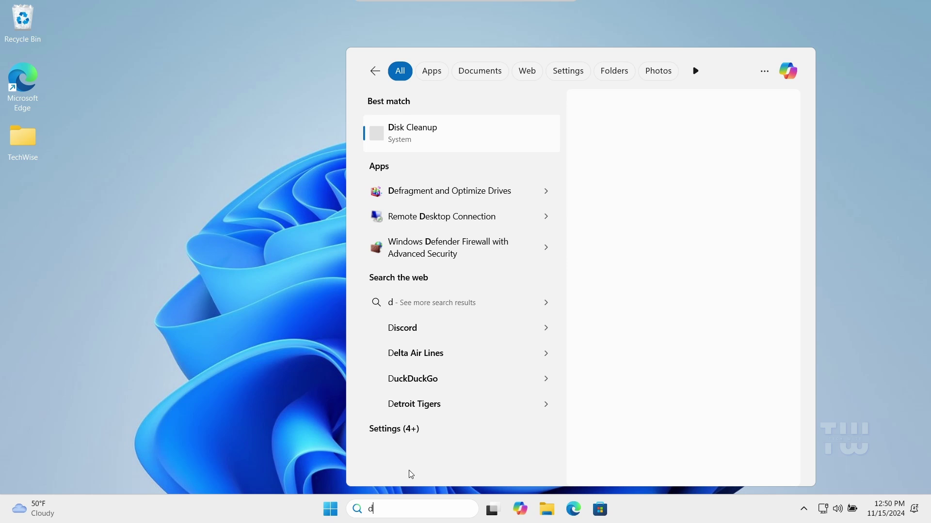
type("isk cleanup")
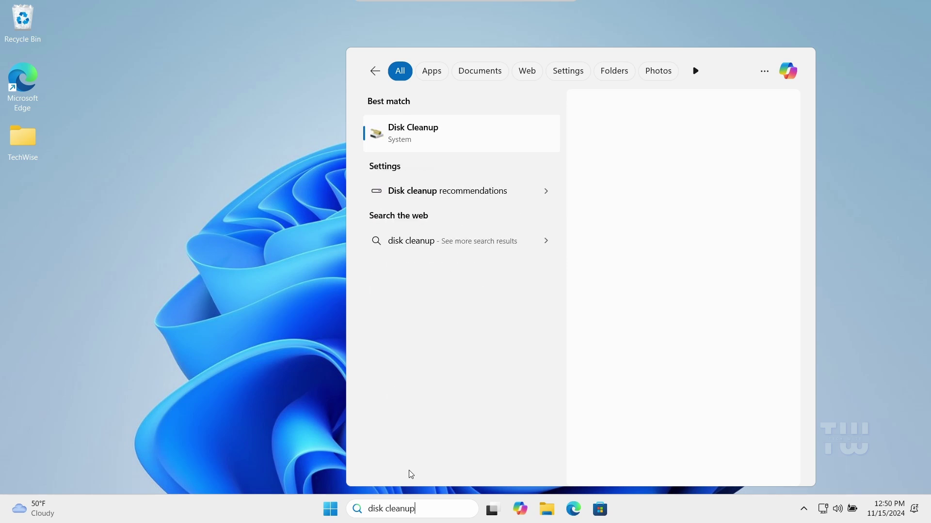
key("Return")
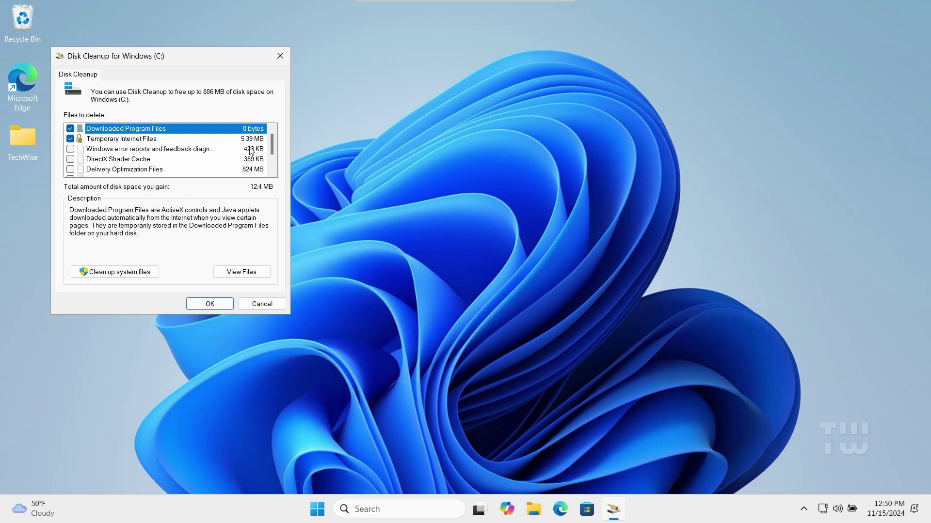
Step: Permanently delete DirectX Shader Cache, Delivery Optimization Files, Recycle Bin and Temporary files from C:
left_click(71, 159)
left_click(71, 169)
scroll(88, 172, "down", 1)
left_click(71, 149)
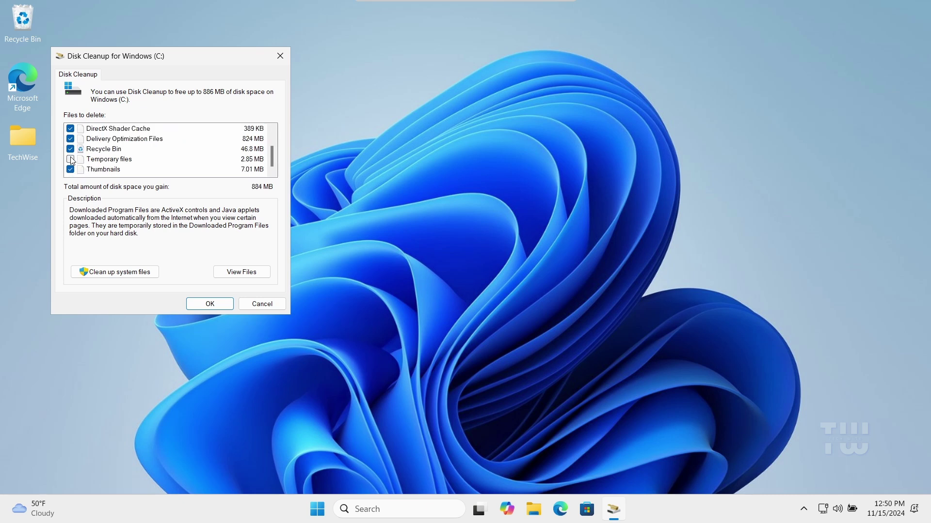
left_click(70, 159)
left_click(107, 272)
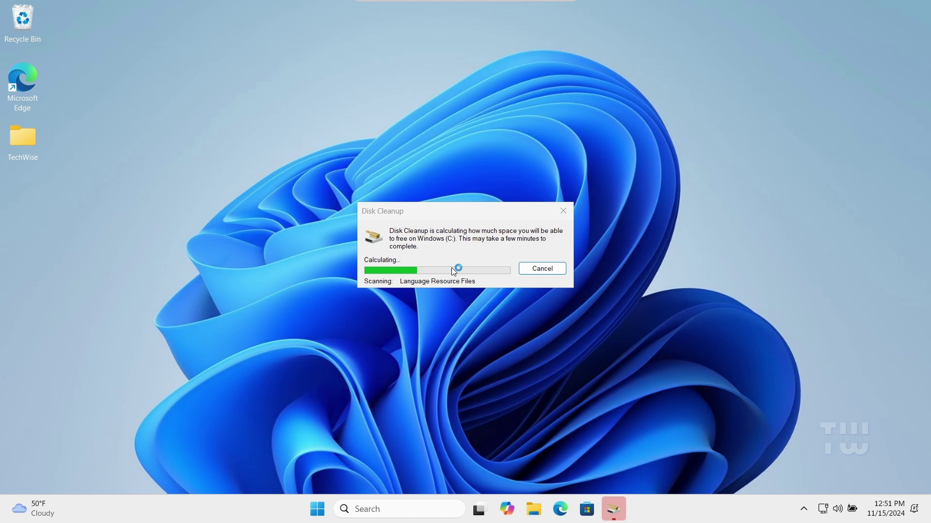
left_click(225, 321)
left_click(481, 265)
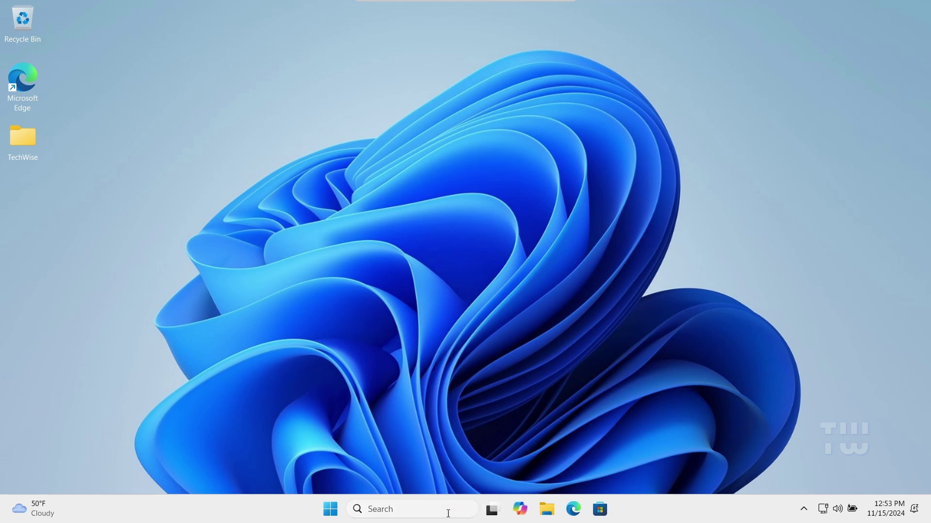
left_click(462, 504)
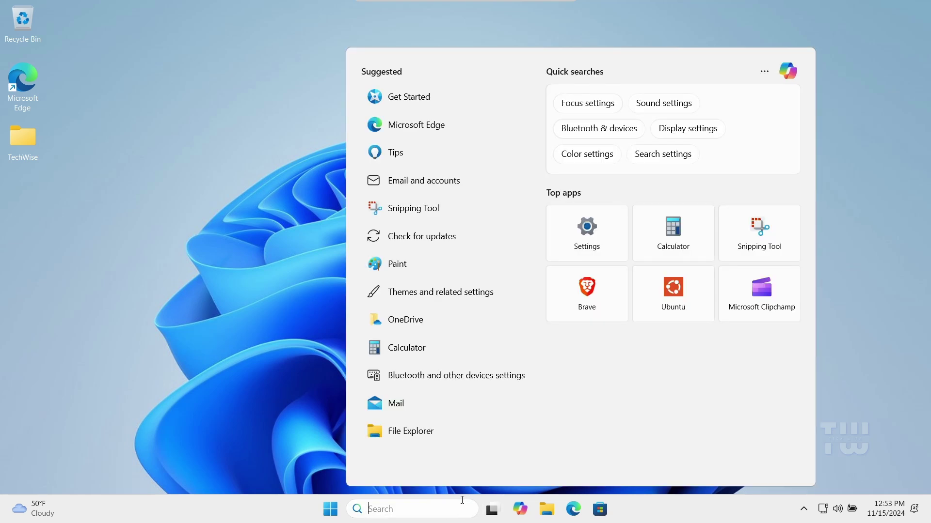
type("defra")
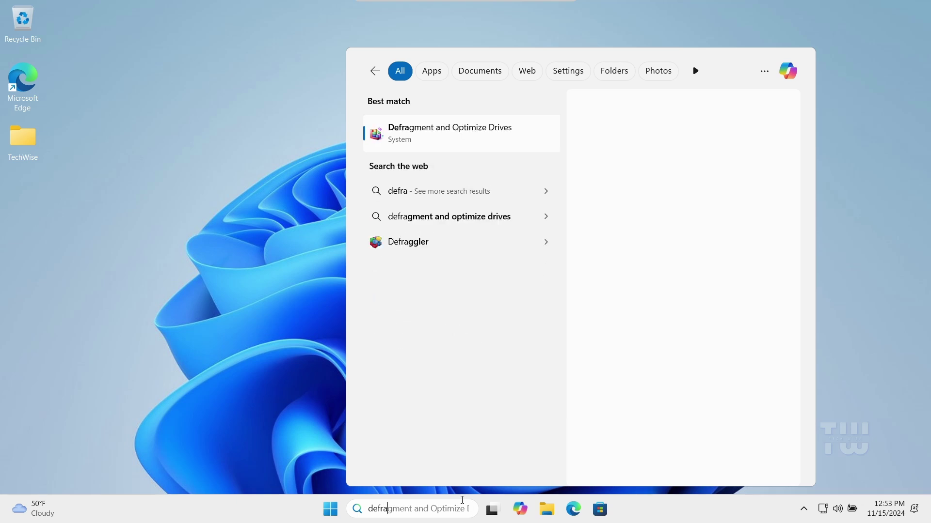
key("Return")
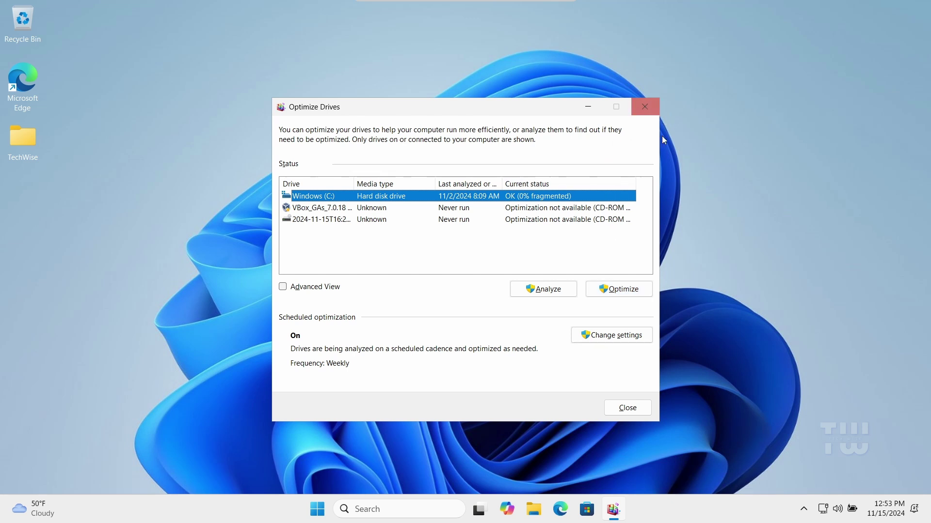
left_click(645, 107)
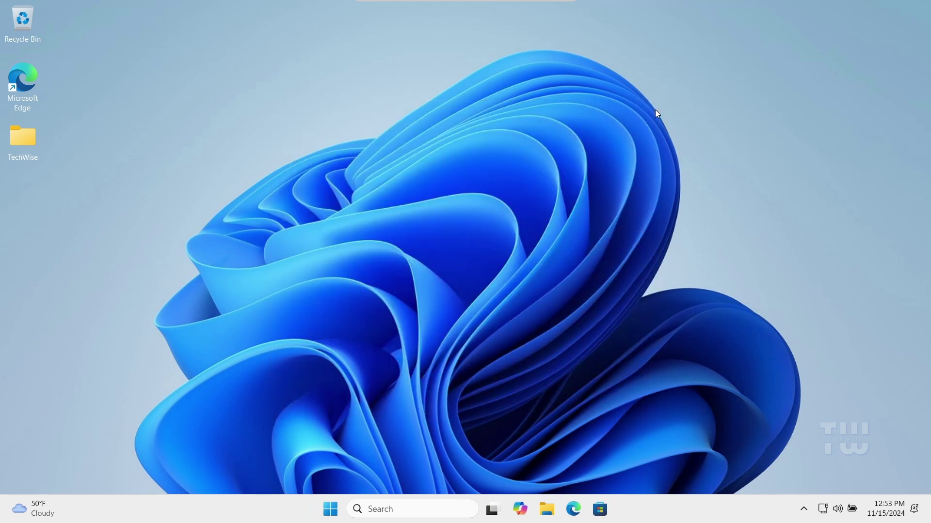
left_click(339, 509)
left_click(616, 467)
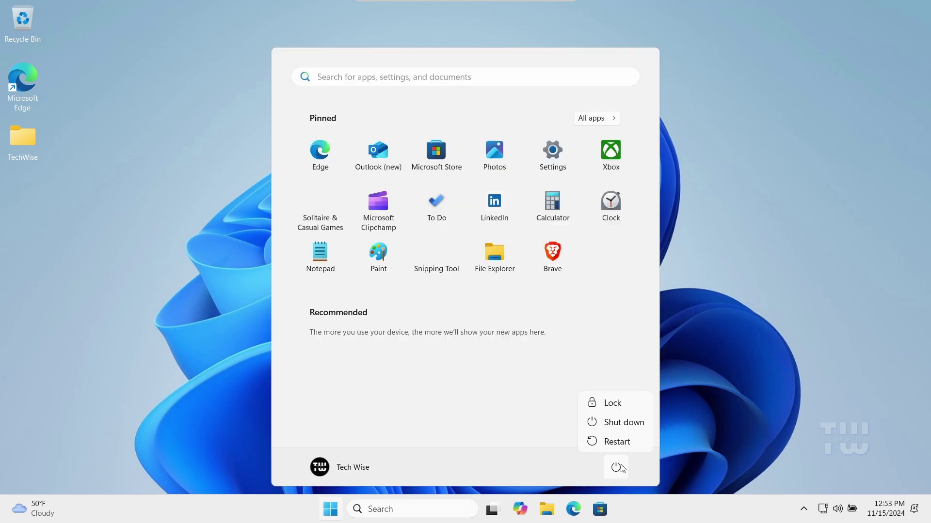
left_click(748, 417)
left_click(749, 417)
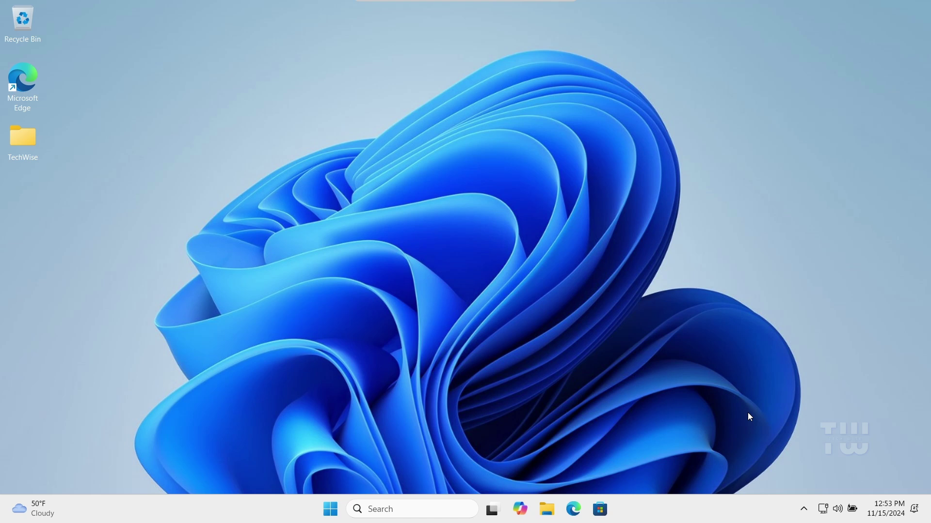